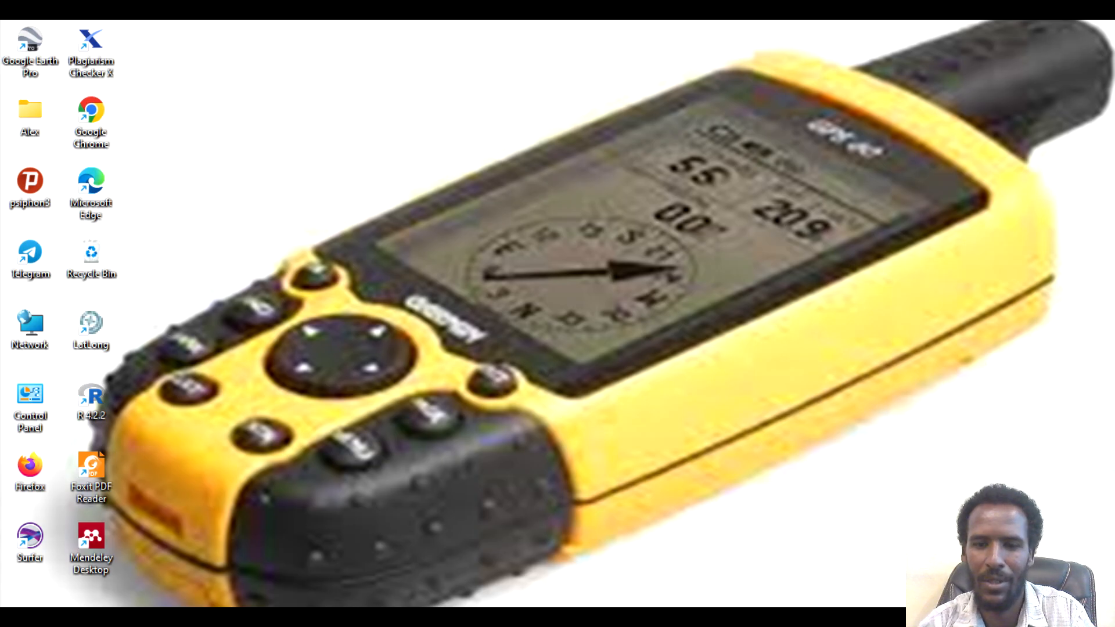
- Switch to the Outlet workbook in Excel and enter the header Name in A1 and the value Outlet in A2
click(768, 618)
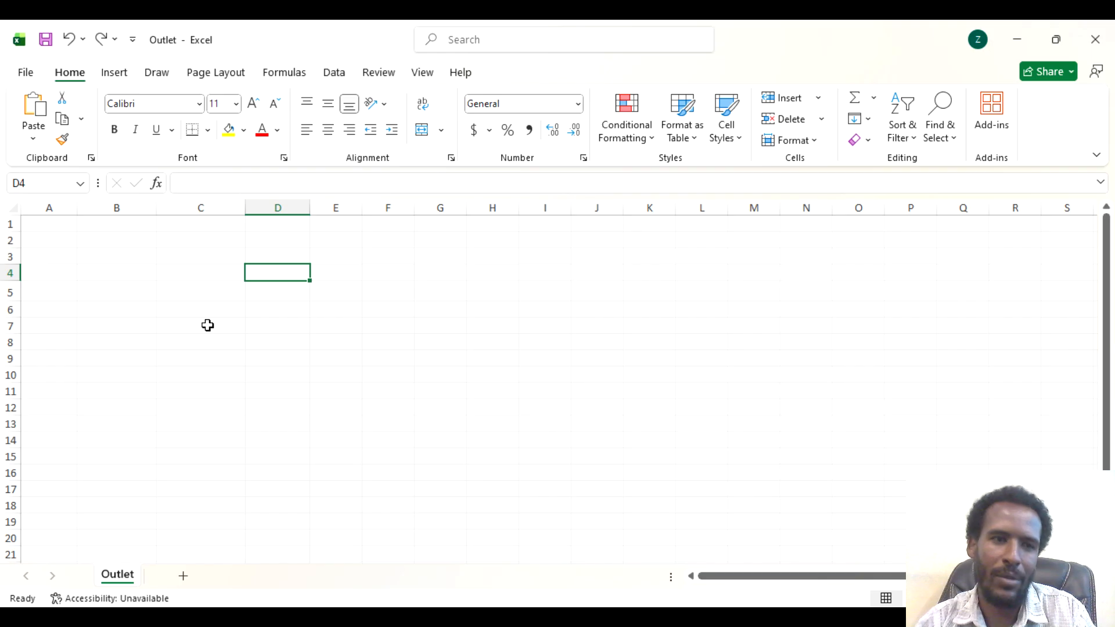
click(61, 225)
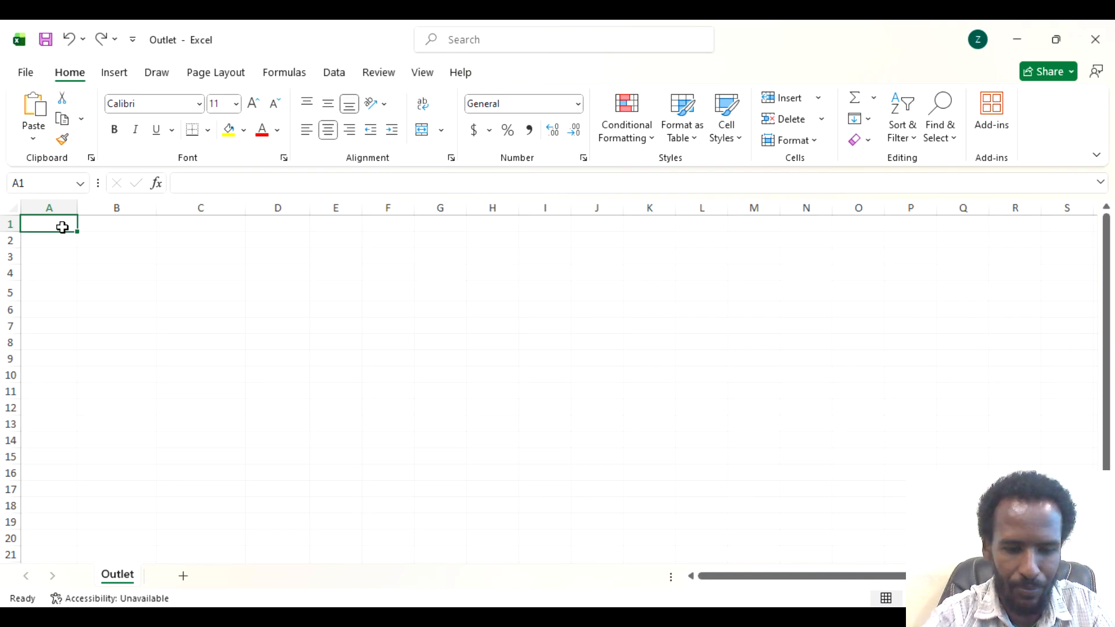
text(Name)
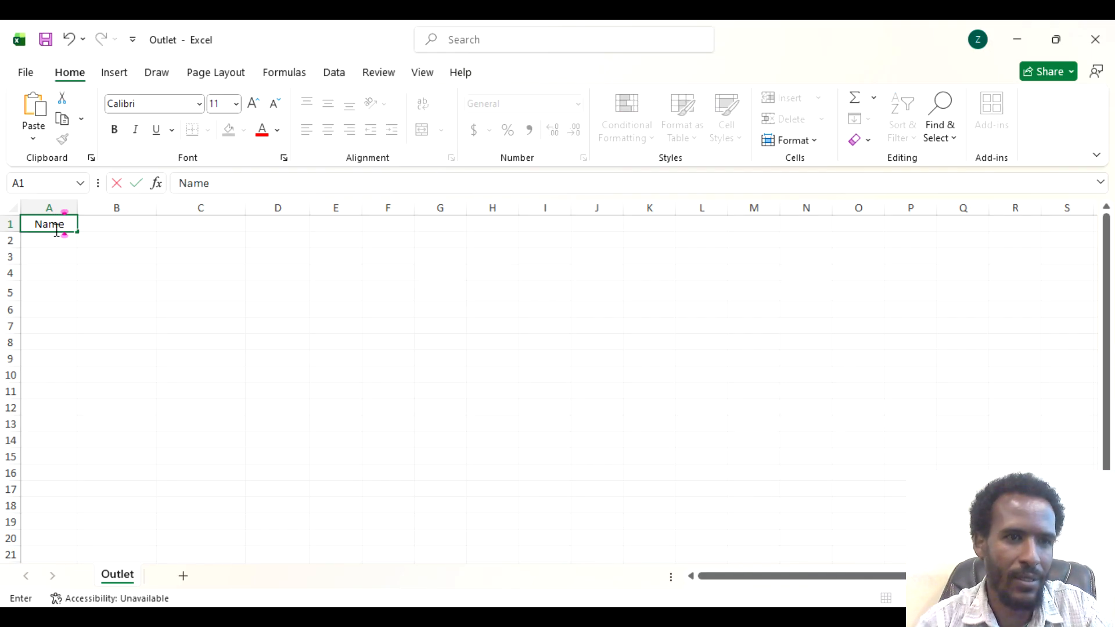
click(49, 241)
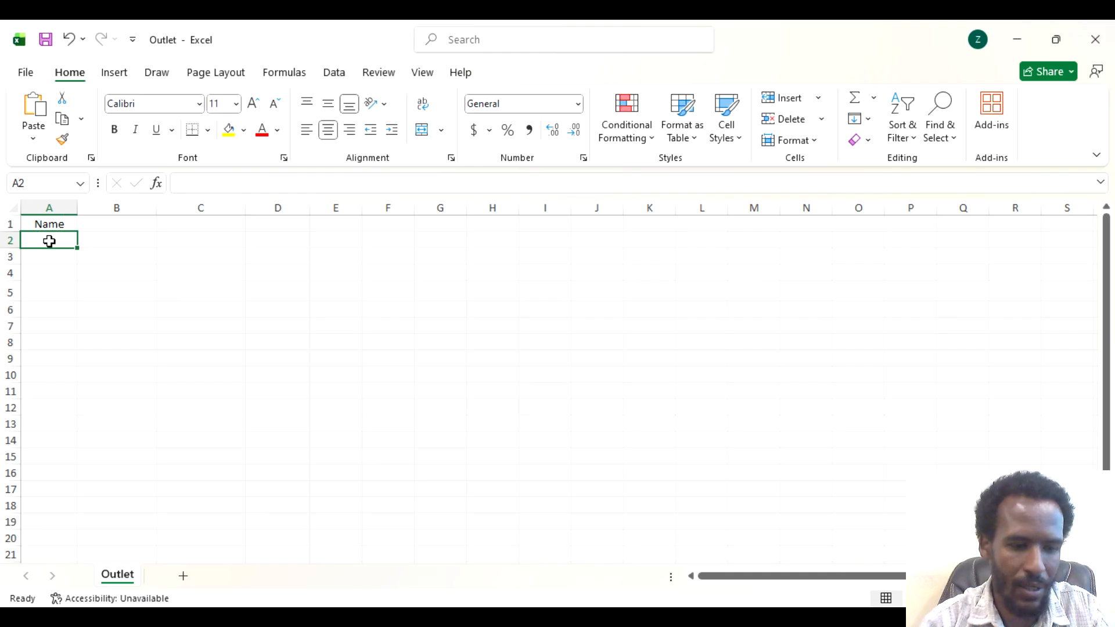
text(Out)
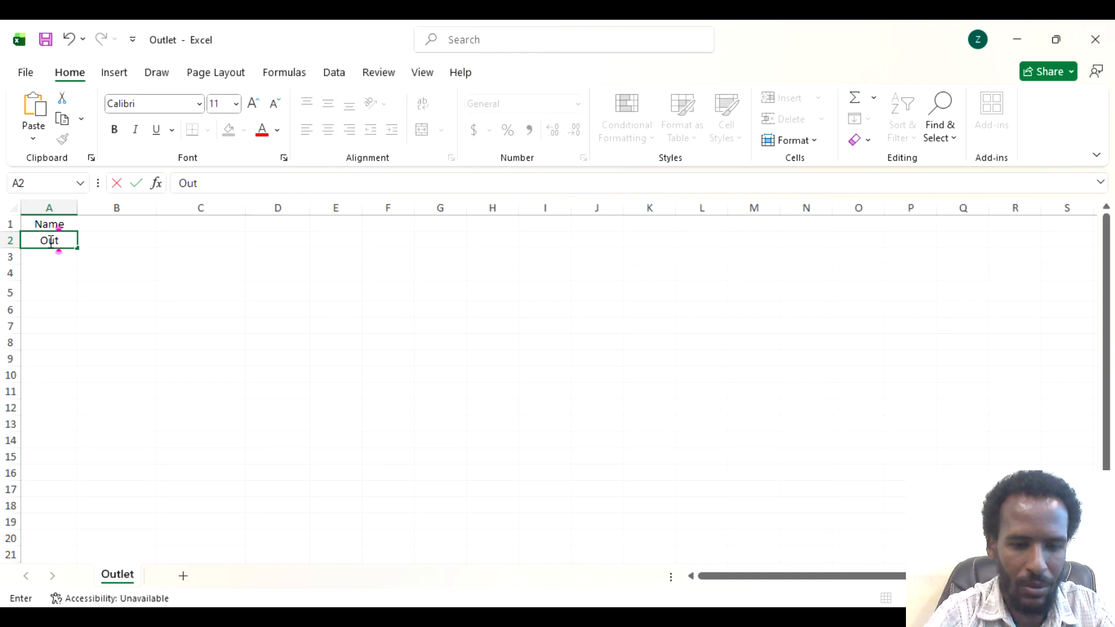
text(let)
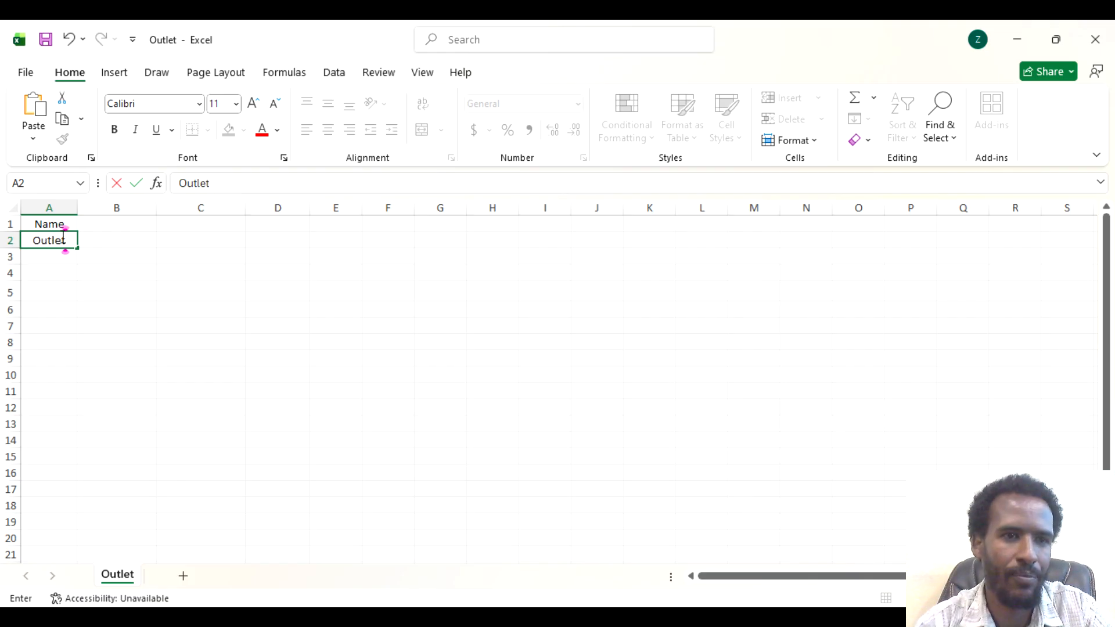
- Enter the header Longitude in B1 and the outlet's coordinate 585818 in B2
click(127, 224)
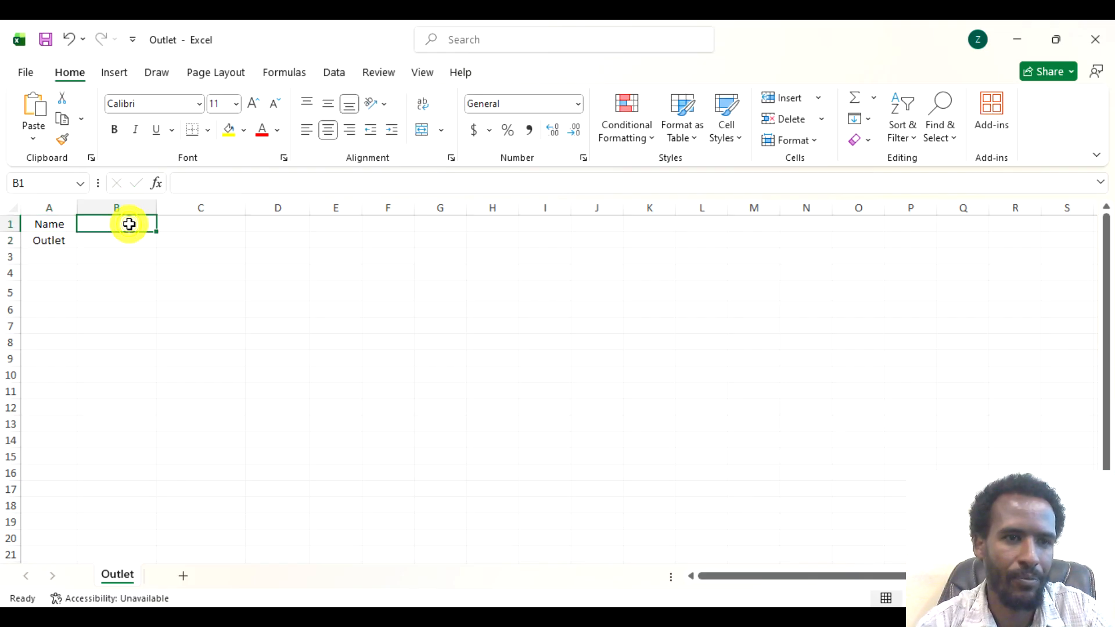
text(Long)
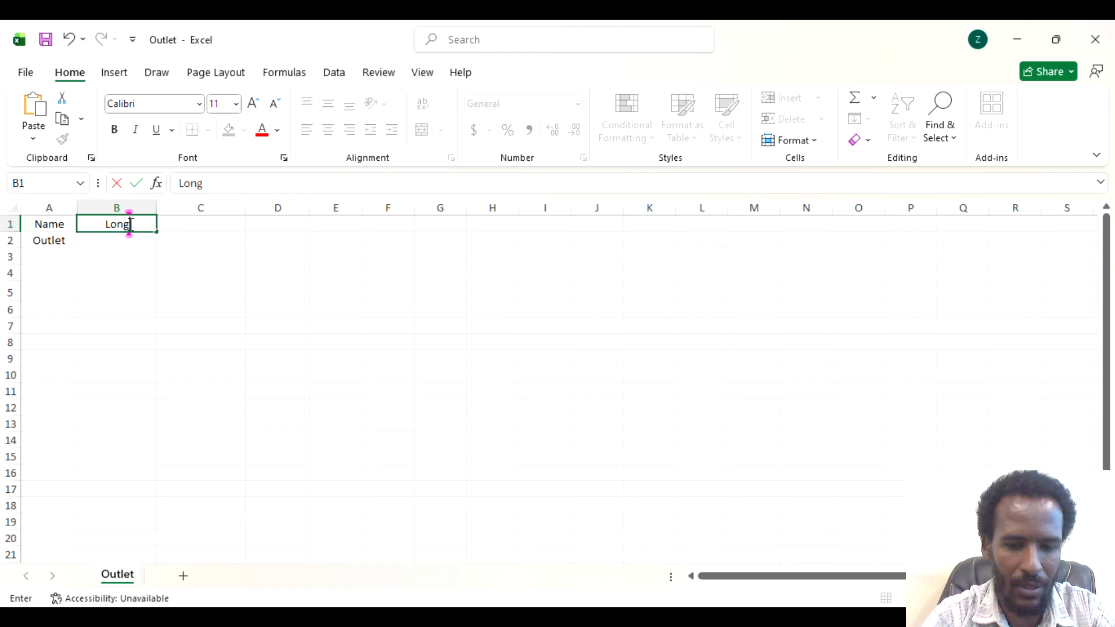
text(itude)
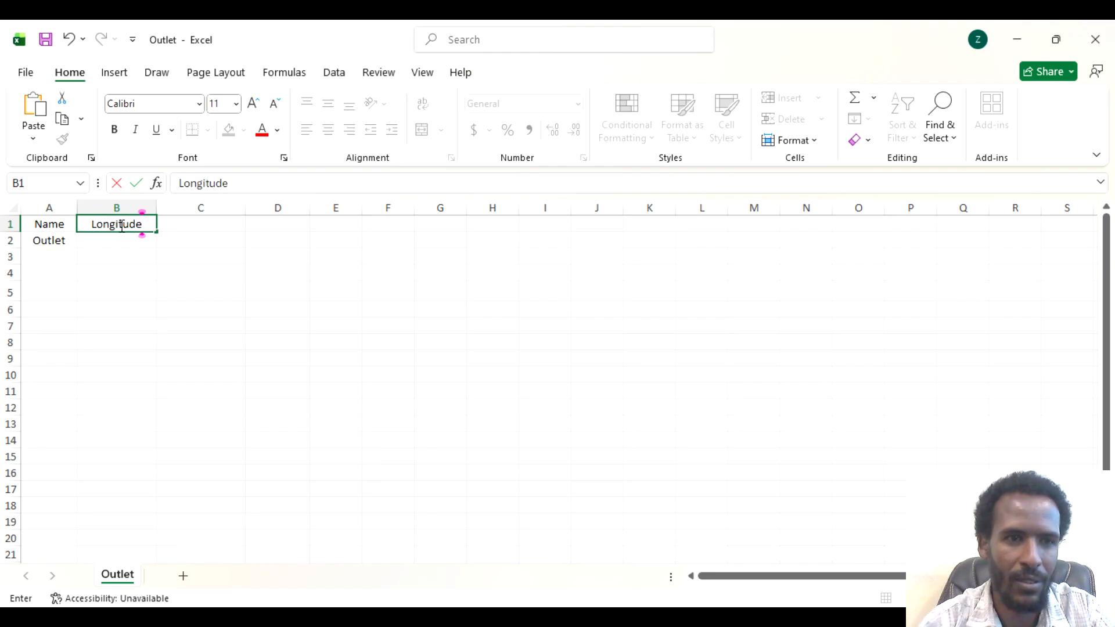
click(124, 244)
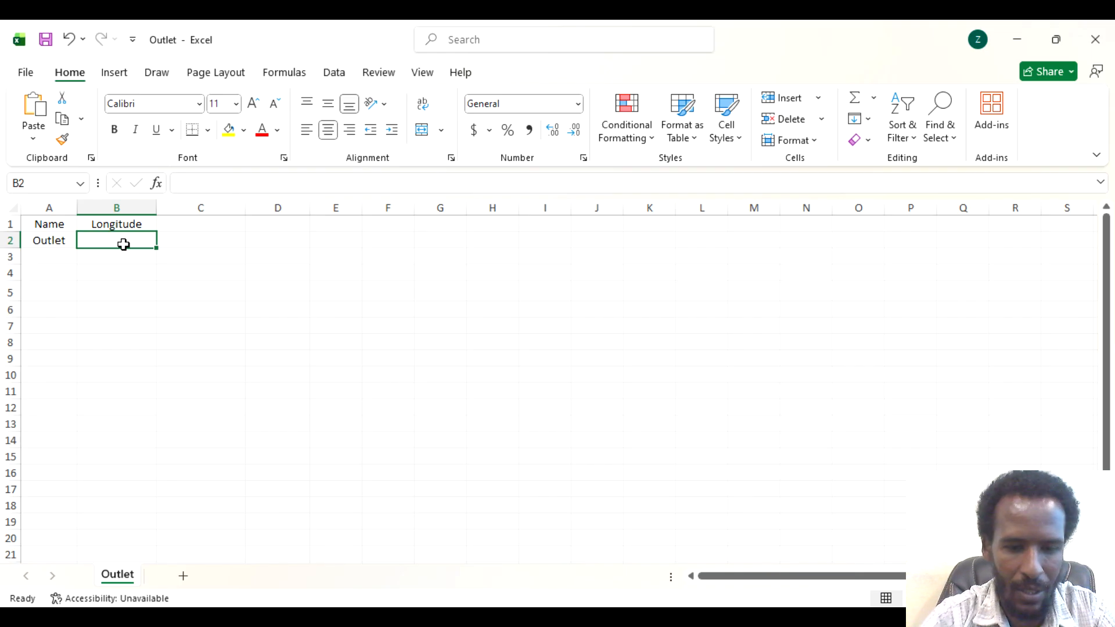
text(585818)
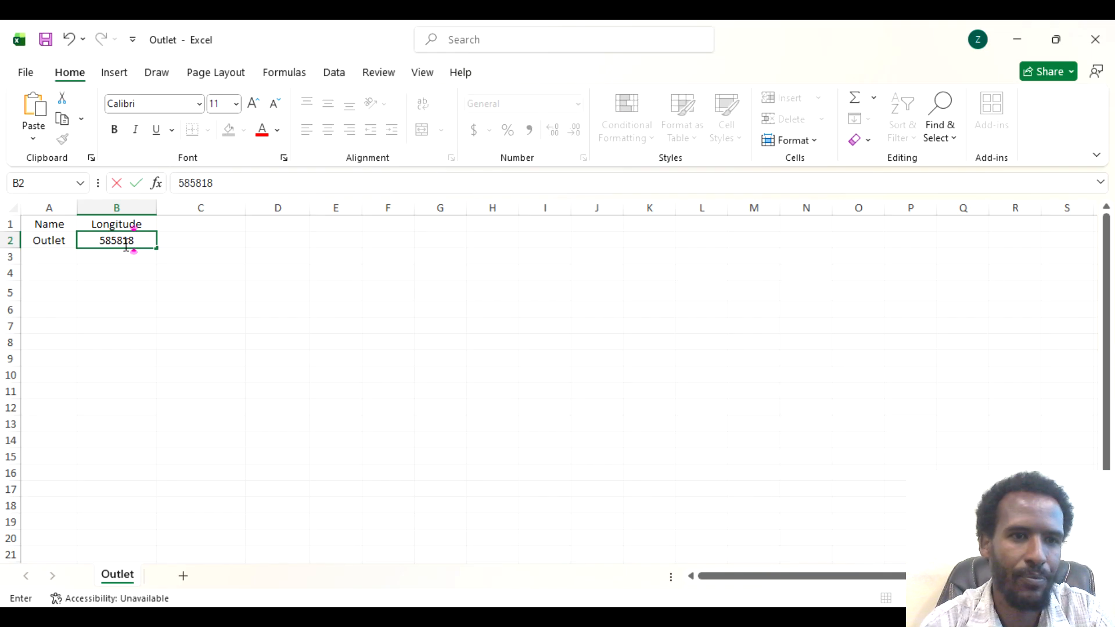
- Enter the header Latitude in C1 and the outlet's coordinate 1204080 in C2
click(202, 225)
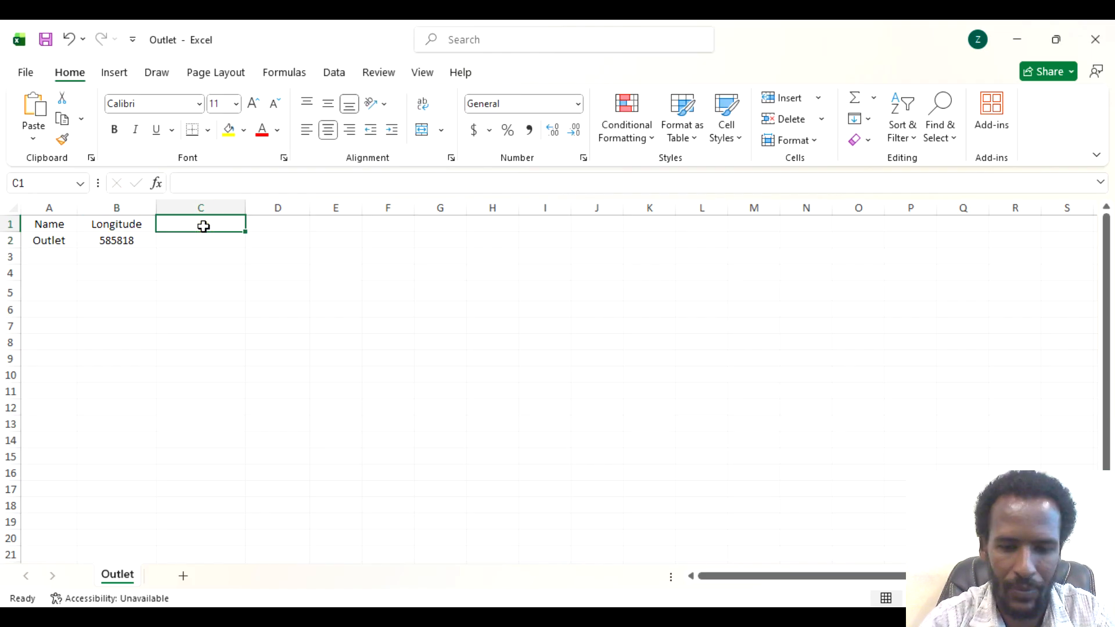
text(Latitude)
click(202, 242)
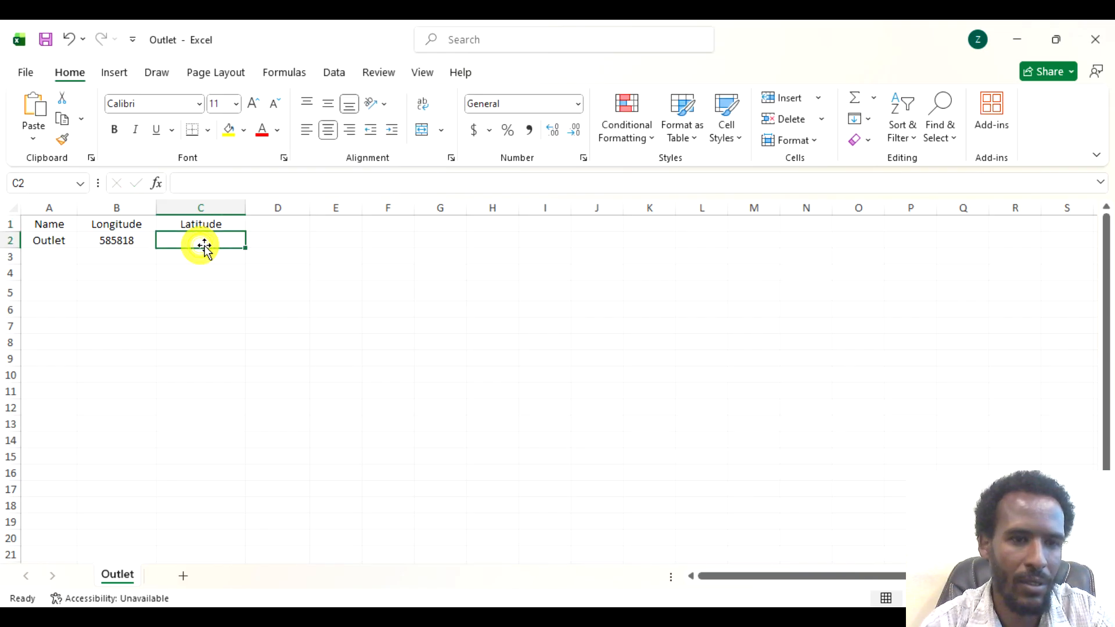
text(1204080)
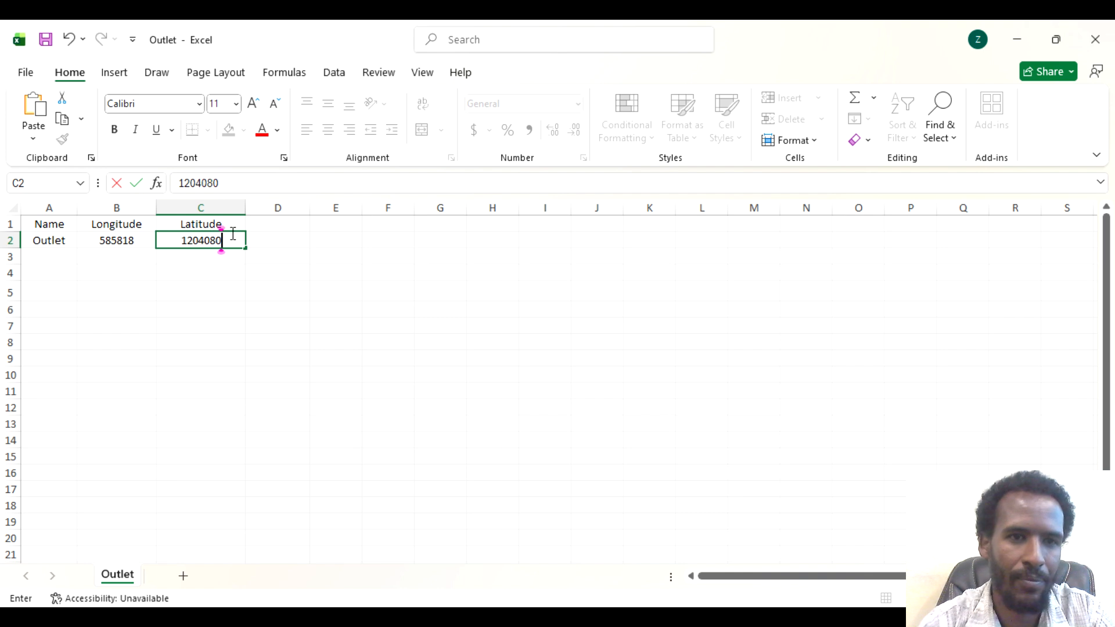
- Enter the header Altitude in D1 and the outlet's elevation 1995 in D2
click(293, 226)
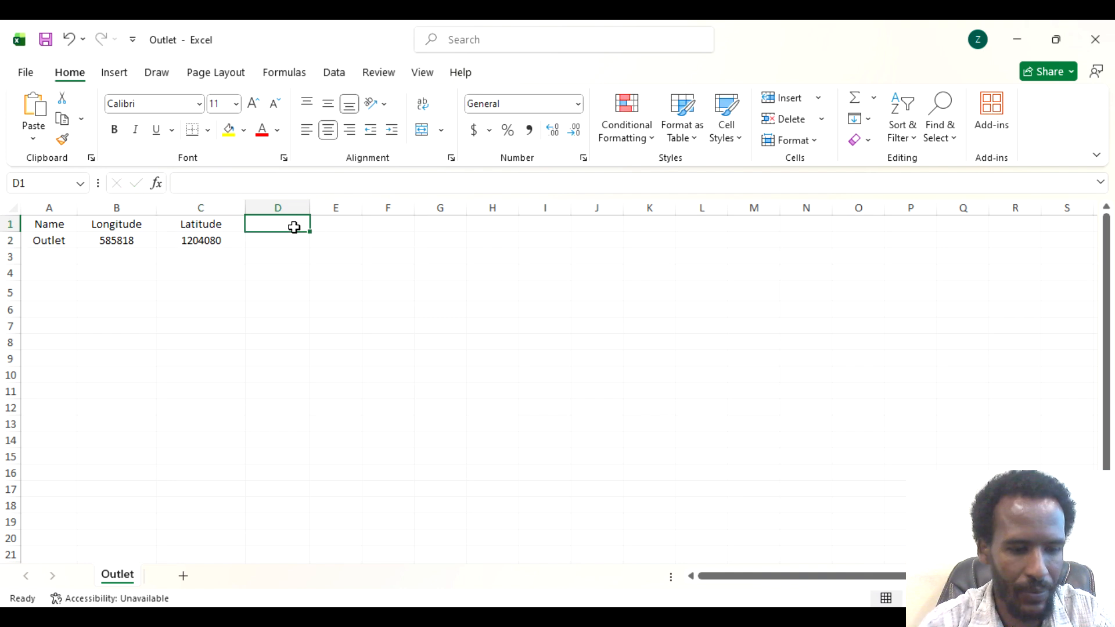
text(Alt)
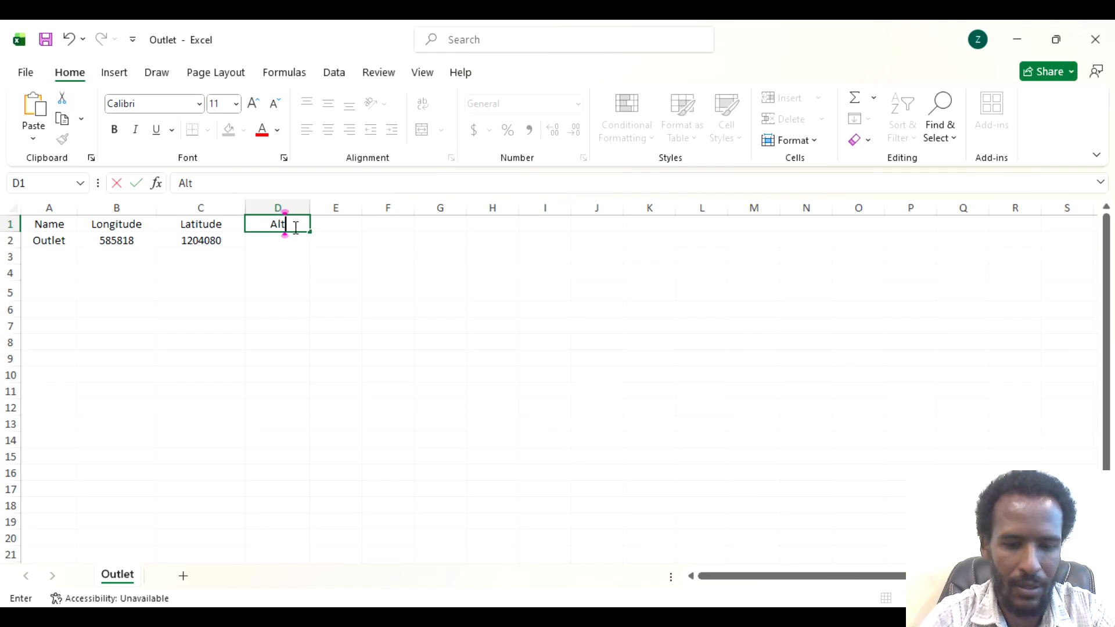
text(itude)
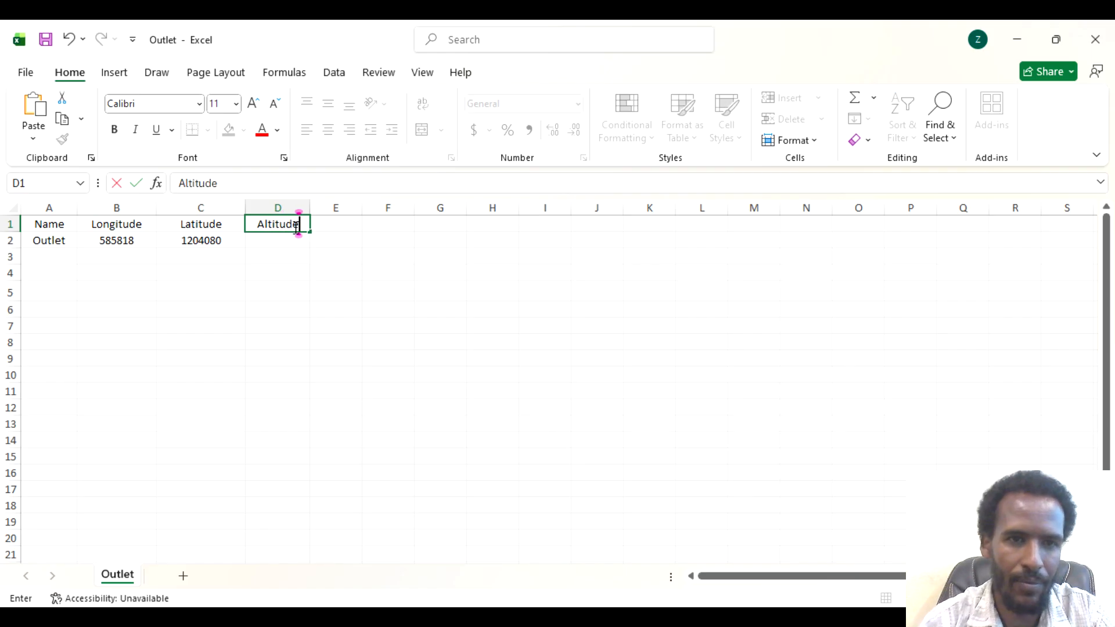
click(294, 239)
text(1995)
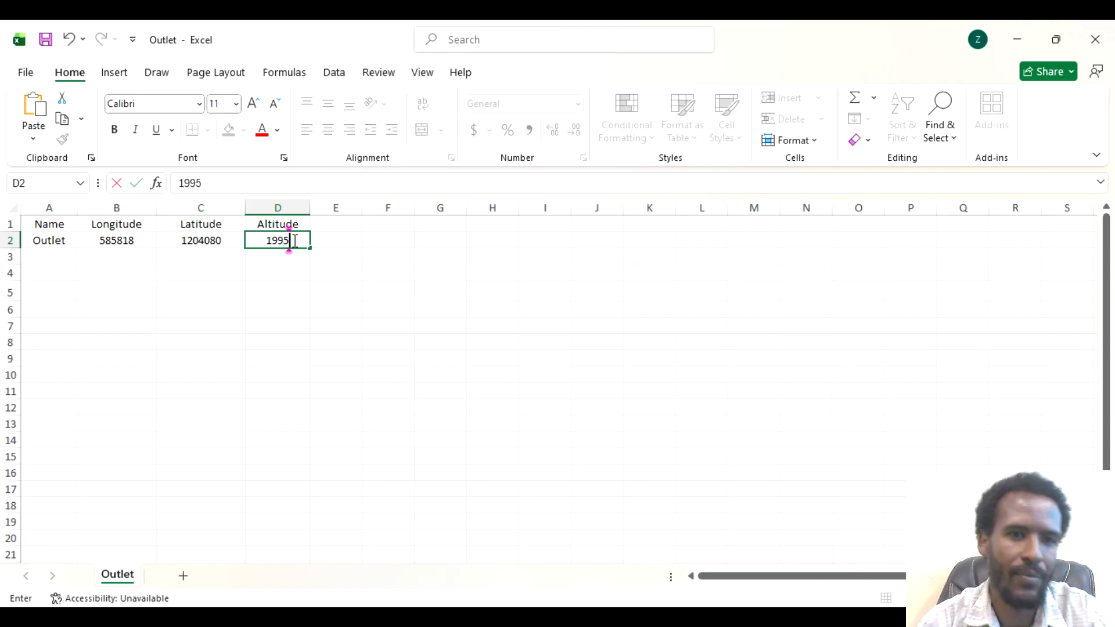
- Format the table range A1:D2 with font size 14 and bold text
shift+click(45, 226)
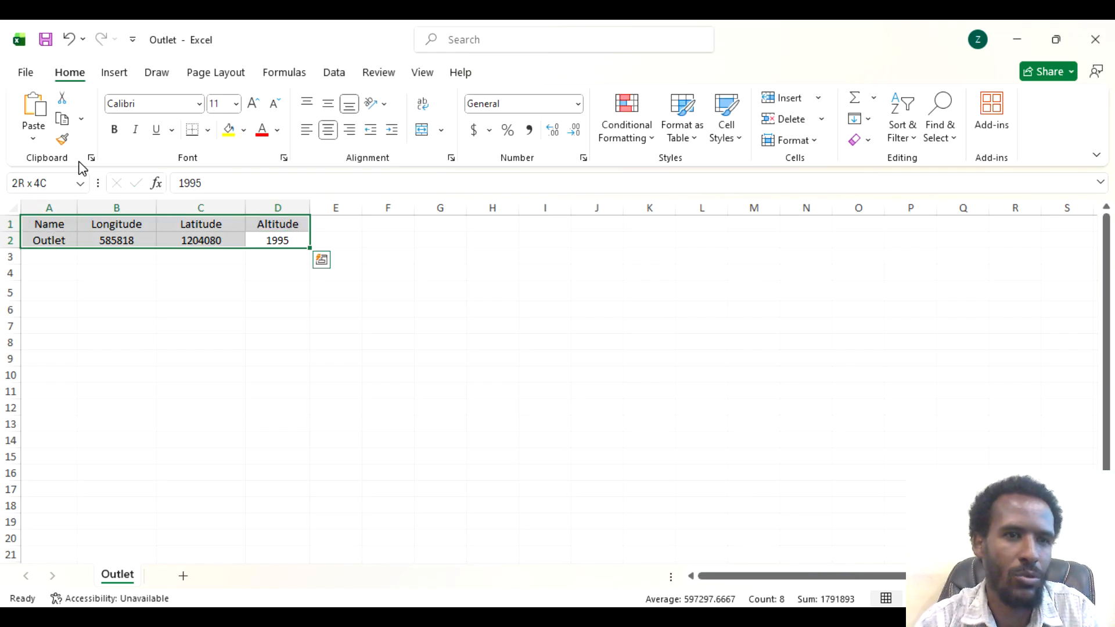
click(236, 104)
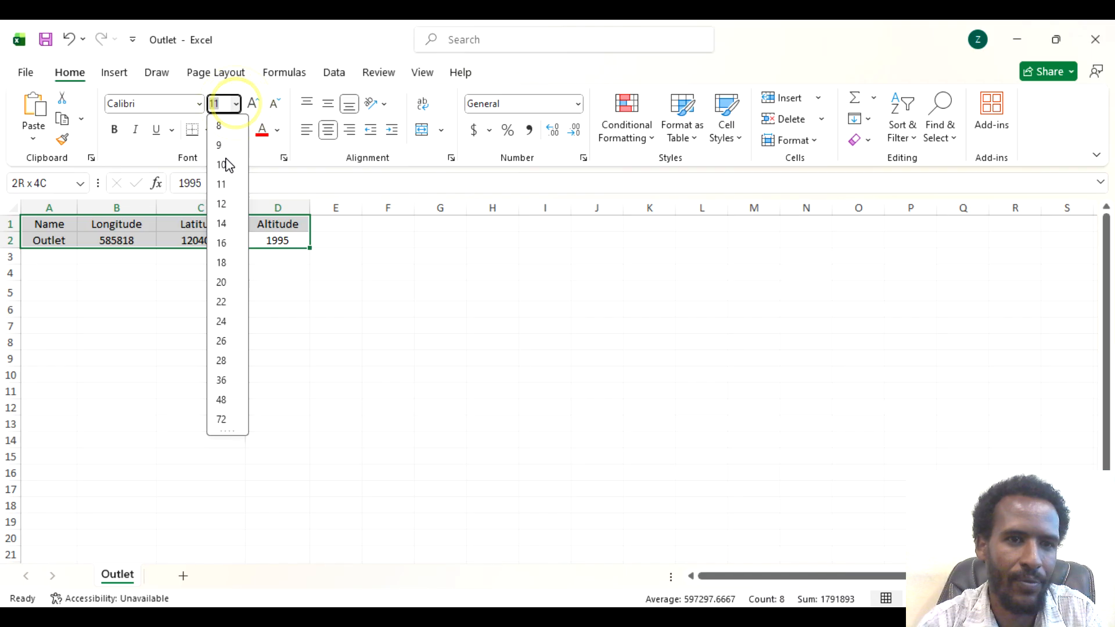
click(227, 223)
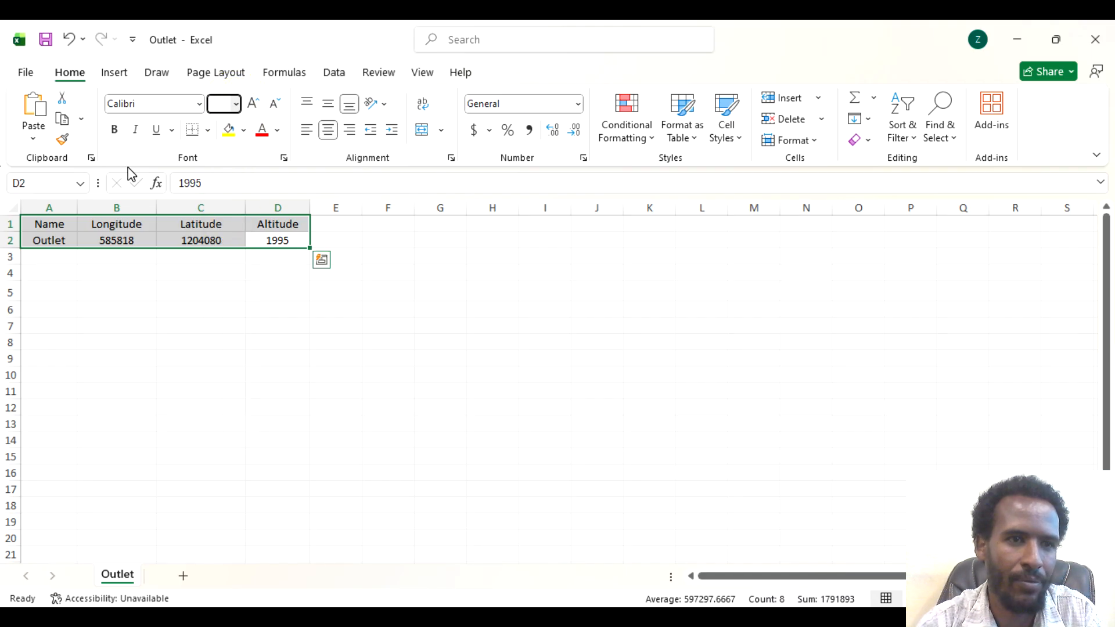
click(114, 129)
- Widen columns D, C, B and A slightly to give the enlarged table text more room
drag(308, 206, 327, 206)
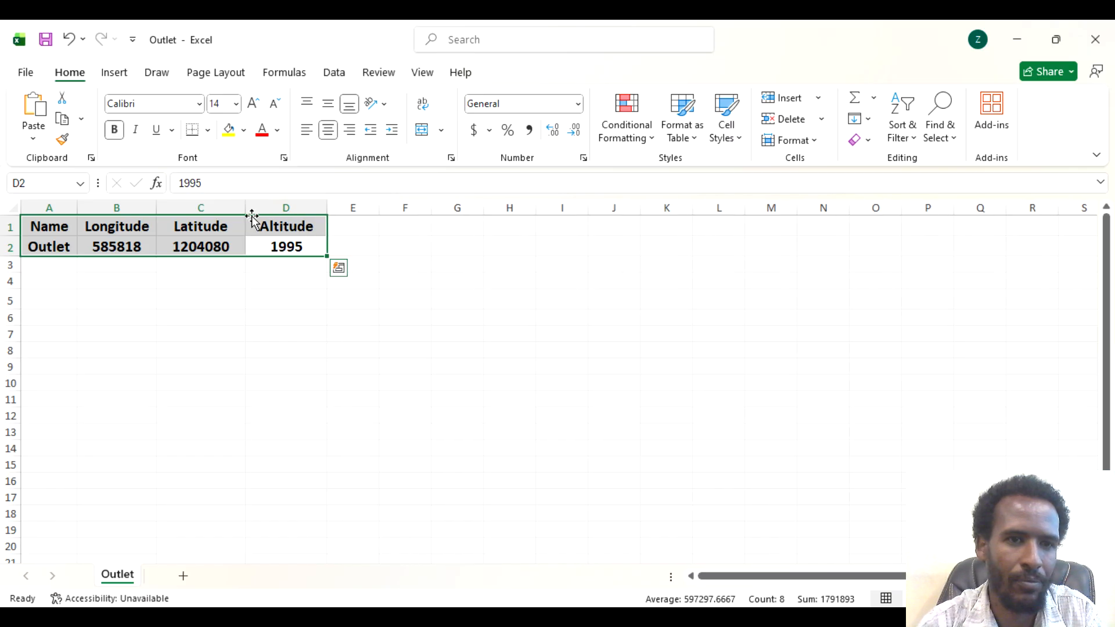
drag(245, 208, 257, 207)
drag(158, 208, 177, 207)
drag(77, 208, 84, 207)
click(169, 331)
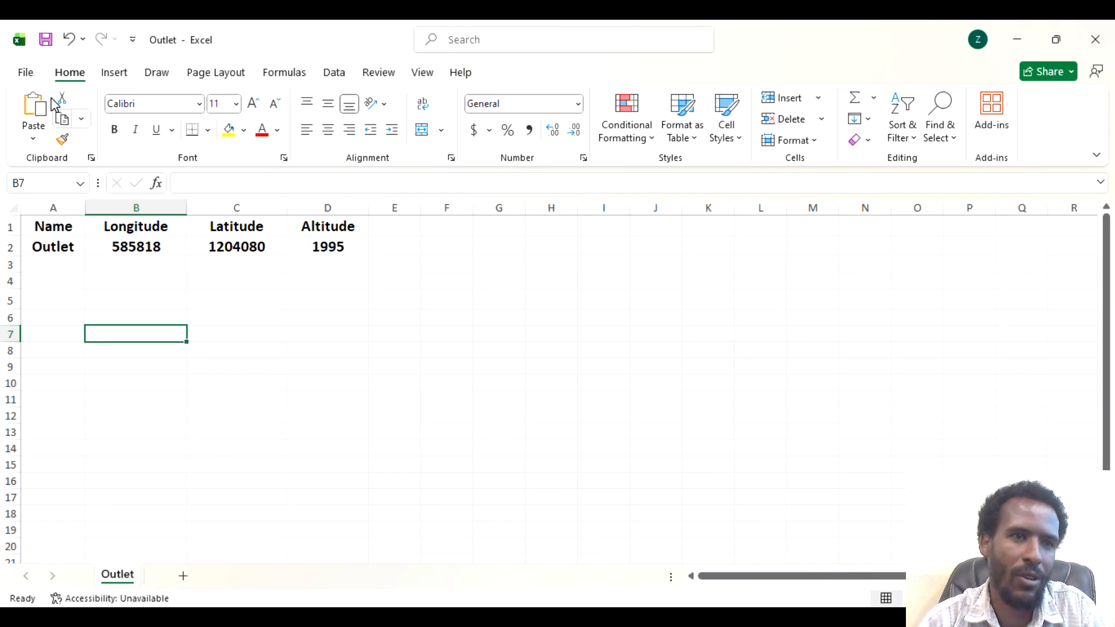
- Save a copy of the sheet in the ethio-gis folder as Outlet in CSV (Comma delimited) format, replacing the existing file
click(29, 72)
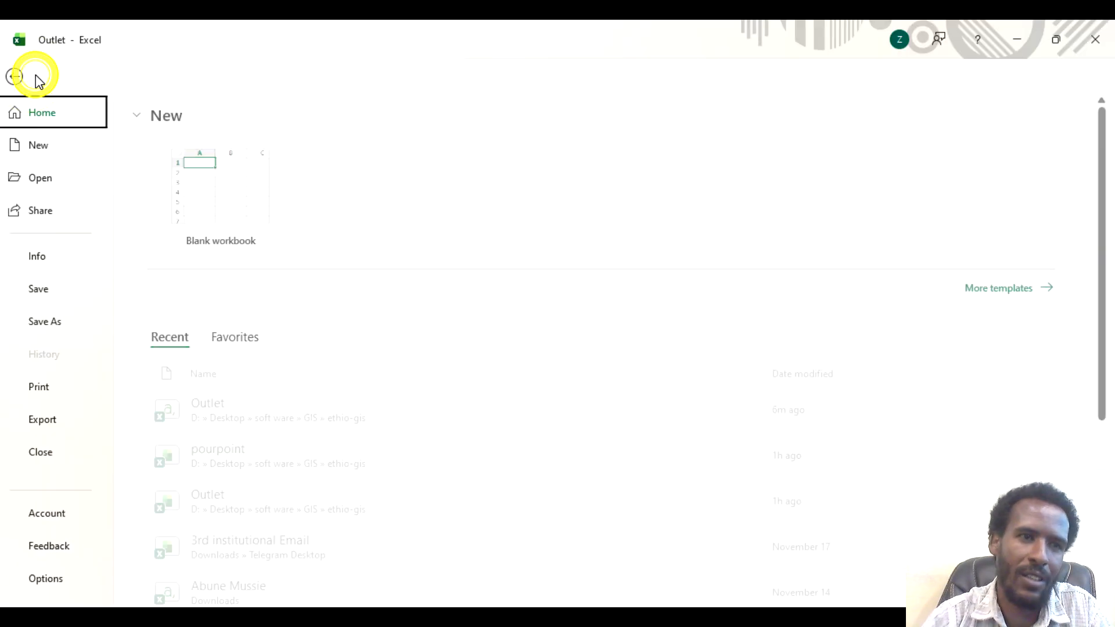
click(62, 326)
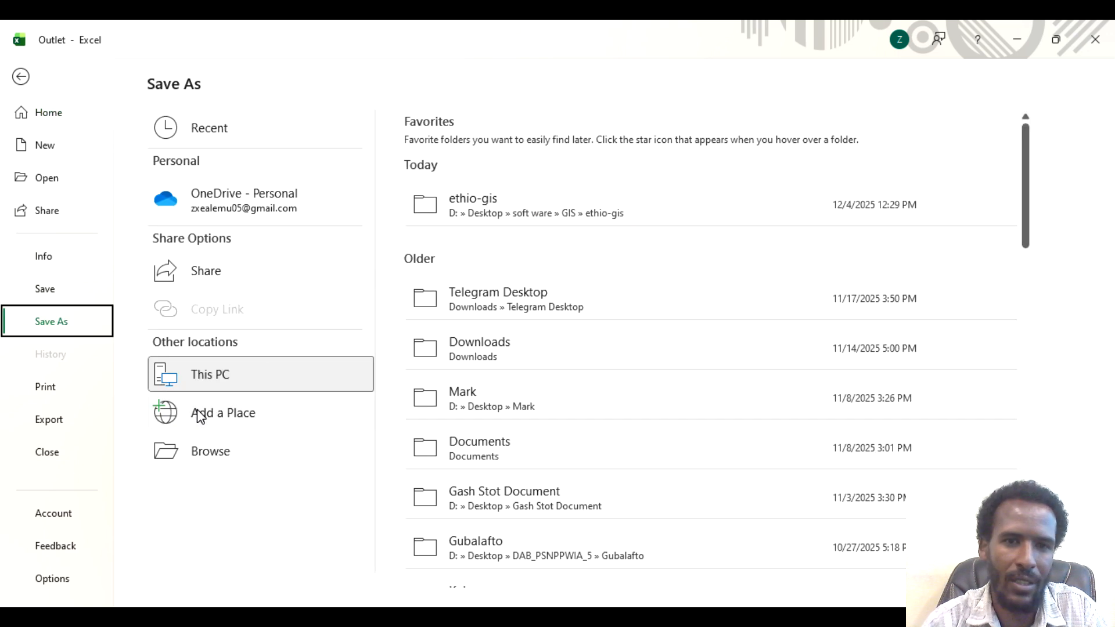
click(578, 220)
click(579, 222)
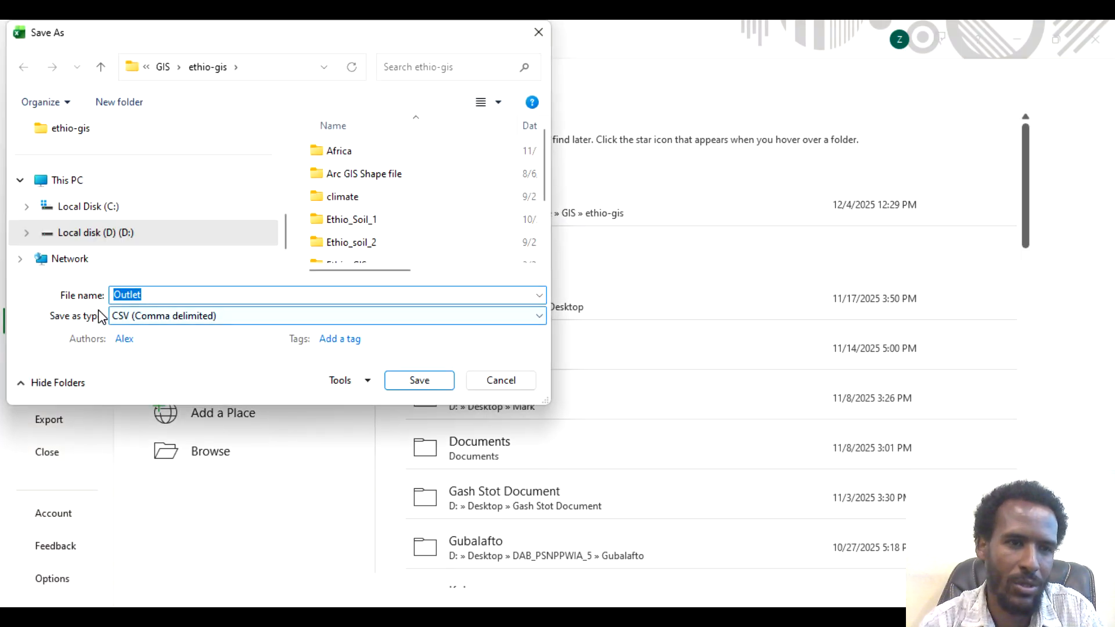
text(Outl)
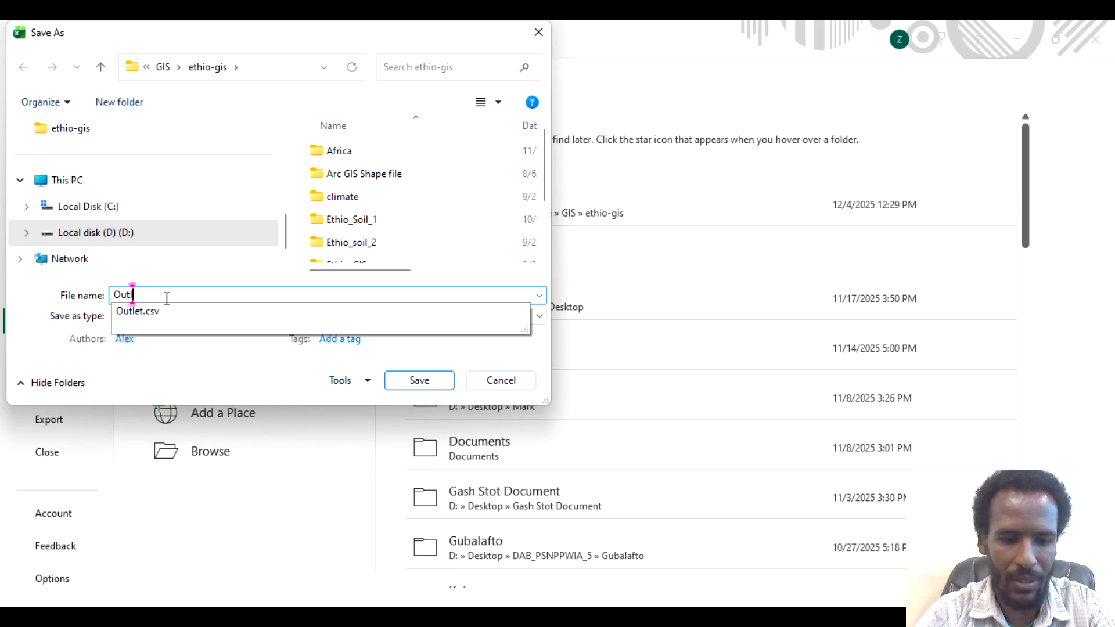
text(et)
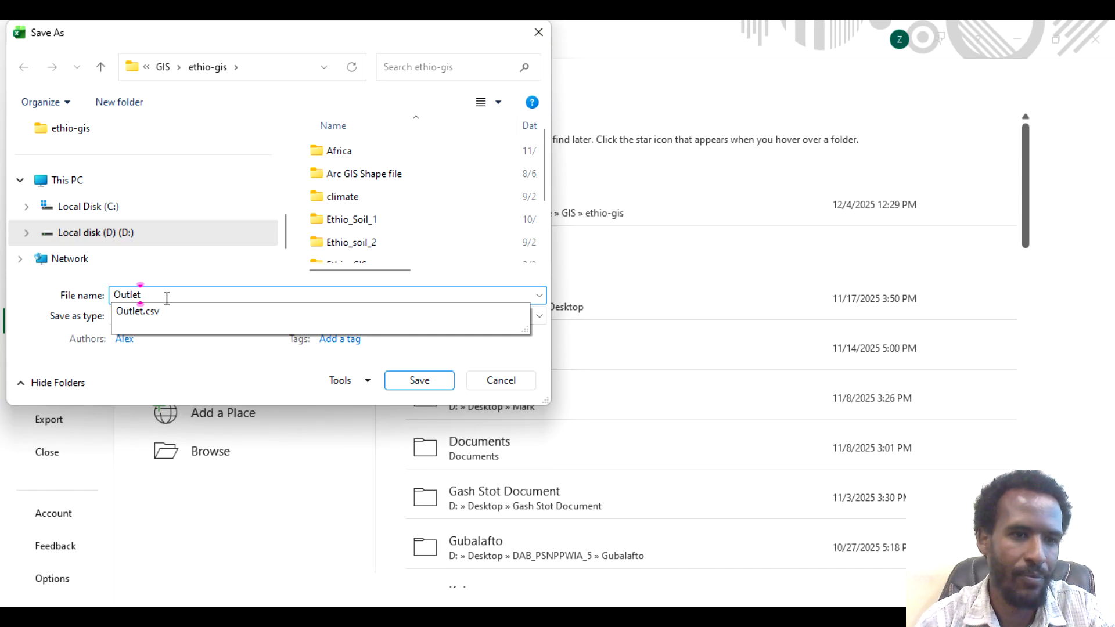
click(179, 371)
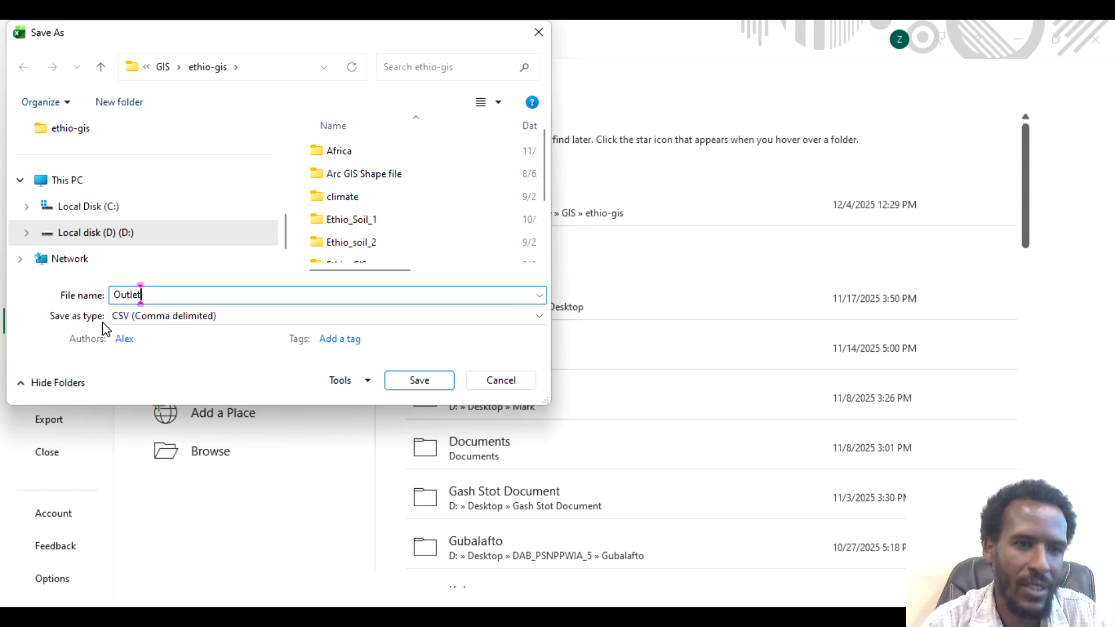
click(309, 315)
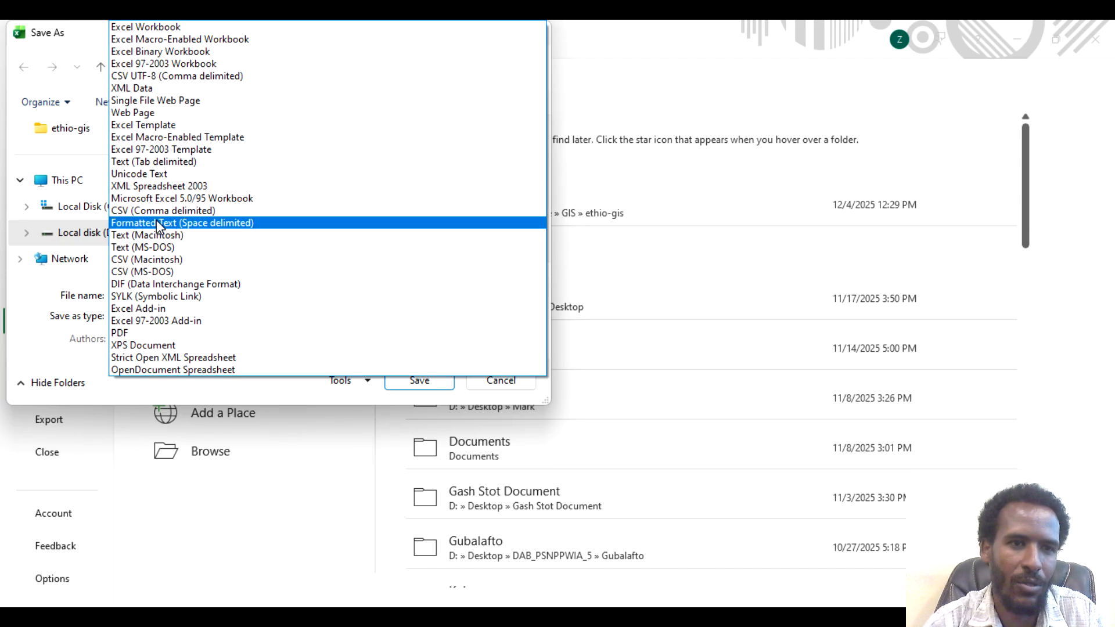
click(173, 211)
click(429, 382)
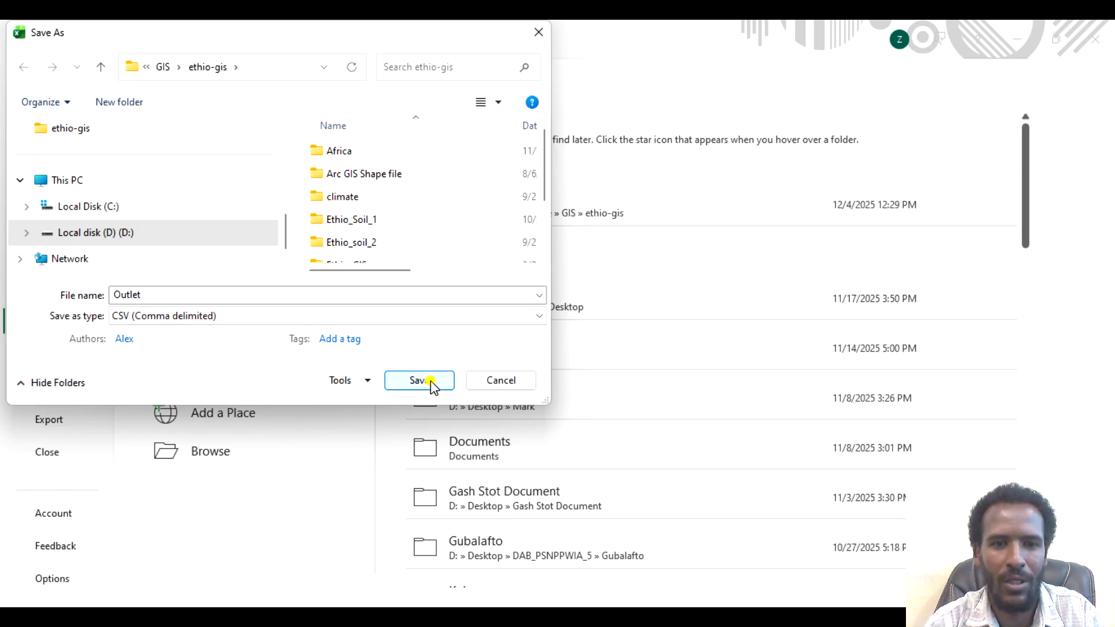
click(602, 324)
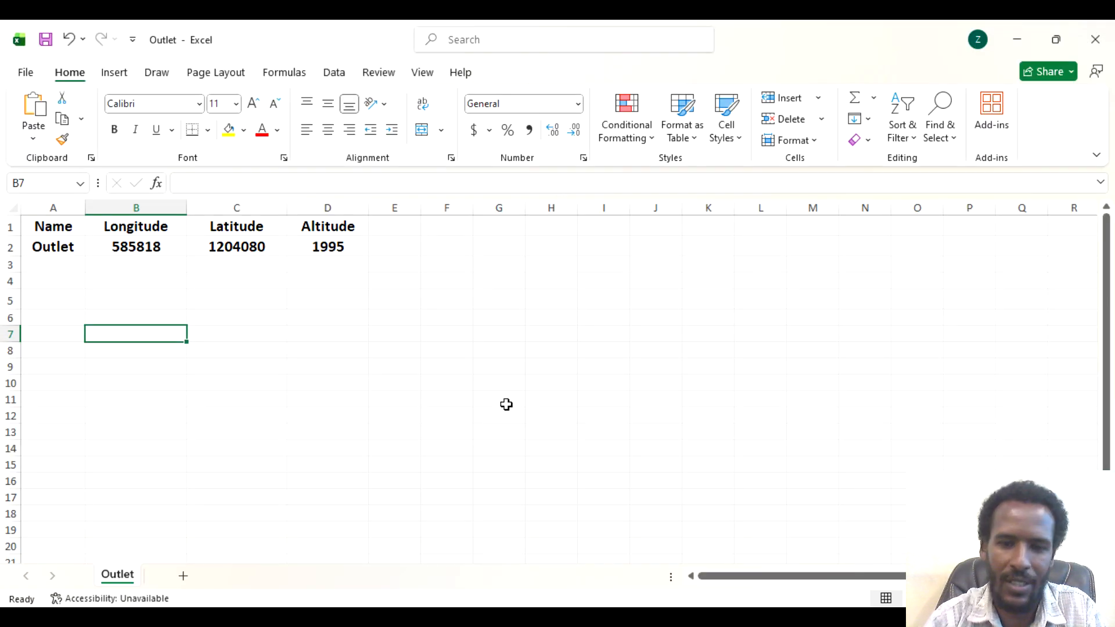
- Switch to ArcMap and add the raster Dessie Zuriya Woreda.tif from the Arc output folder to the map
mouse_move(733, 601)
click(738, 561)
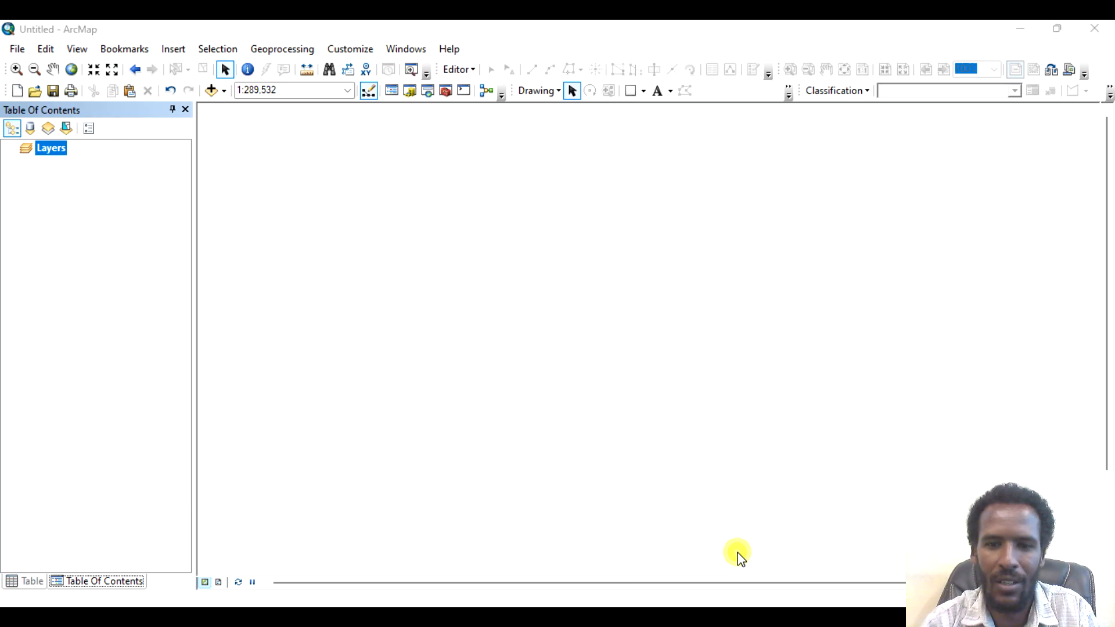
click(212, 90)
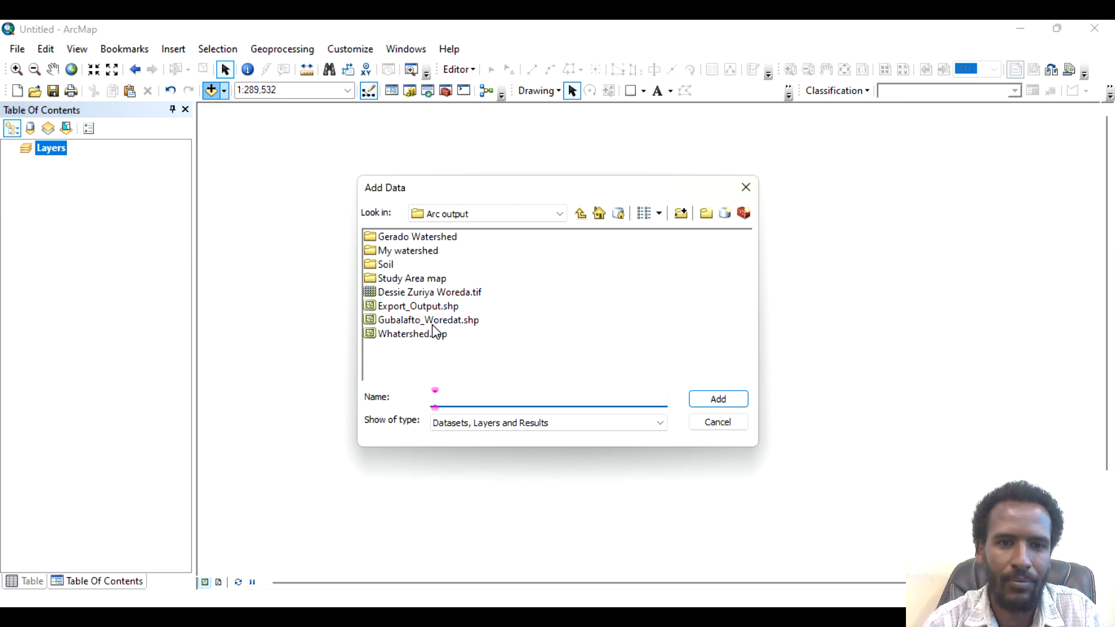
click(464, 292)
click(720, 403)
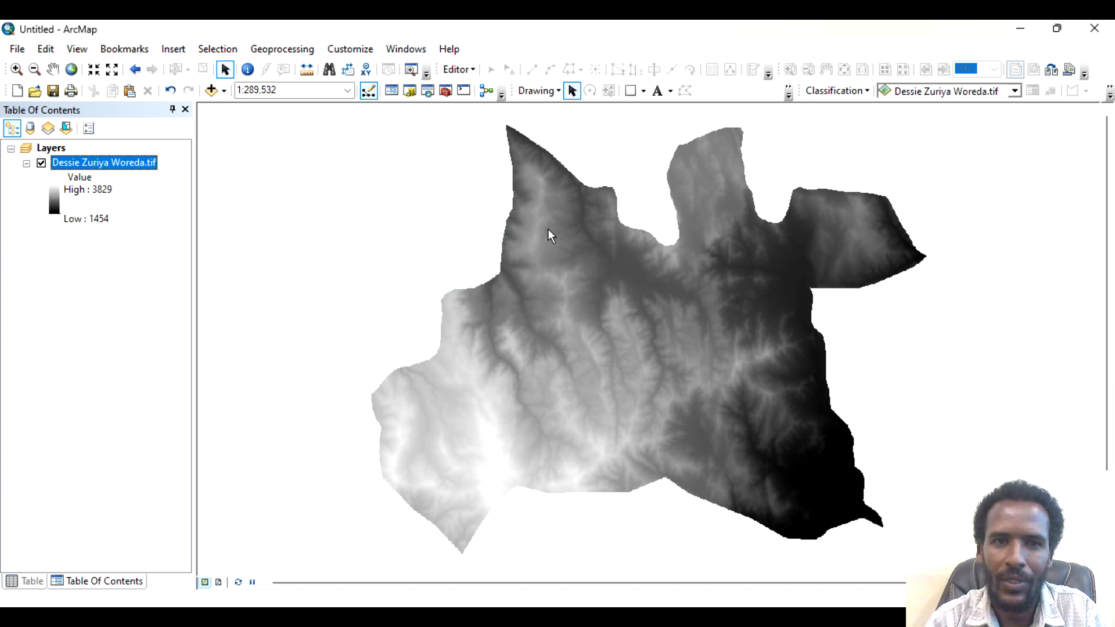
- Run the Spatial Analyst Hydrology Fill tool with Dessie Zuriya Woreda.tif as the input surface raster
click(445, 92)
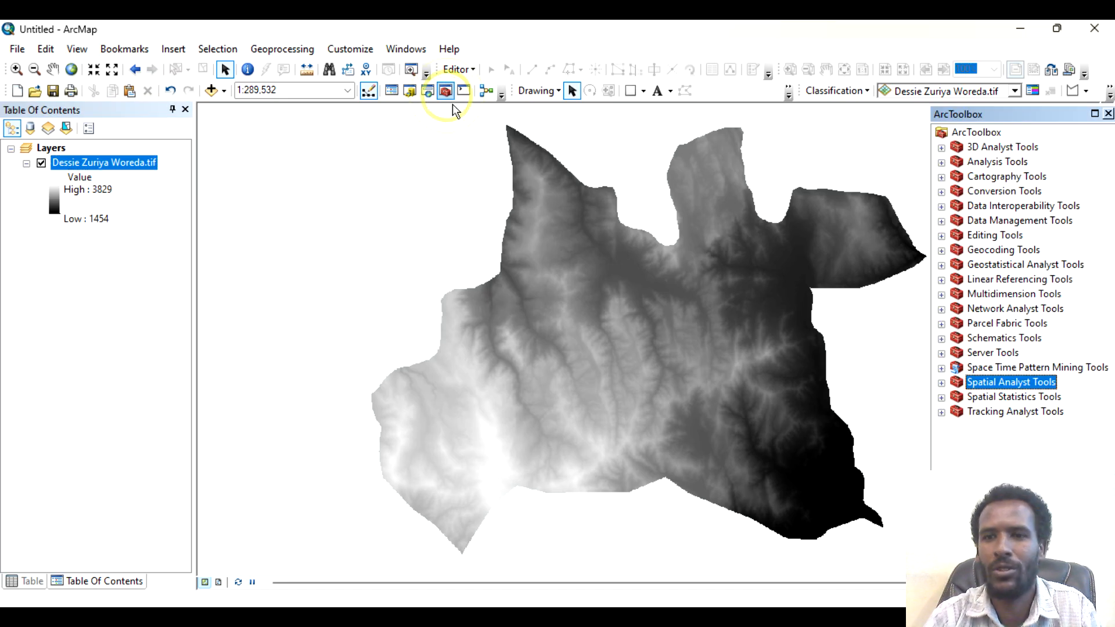
click(941, 382)
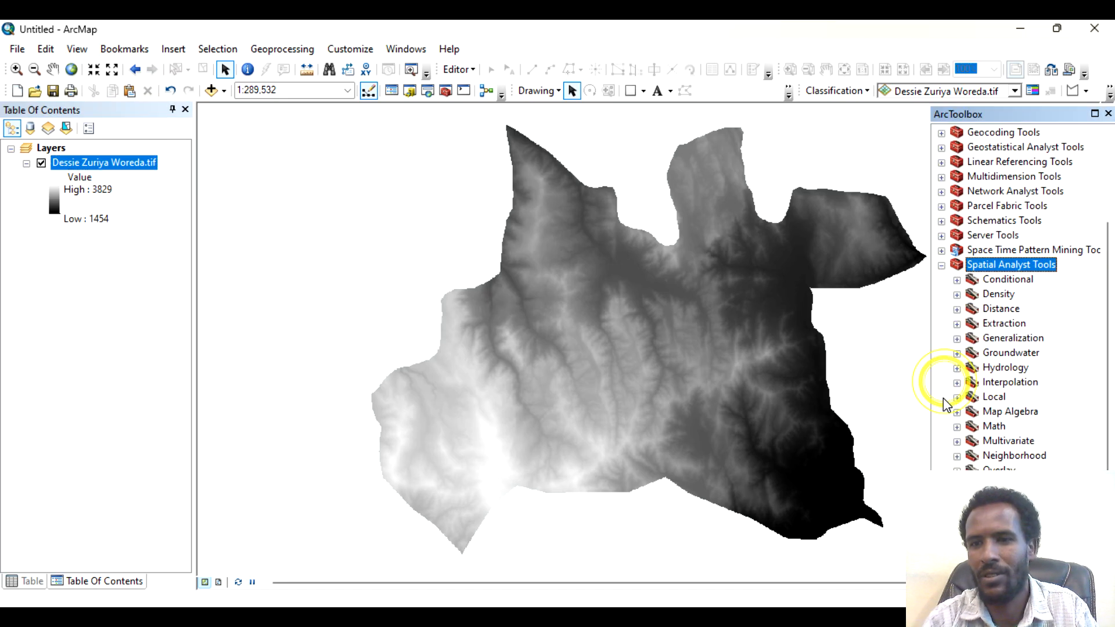
click(957, 368)
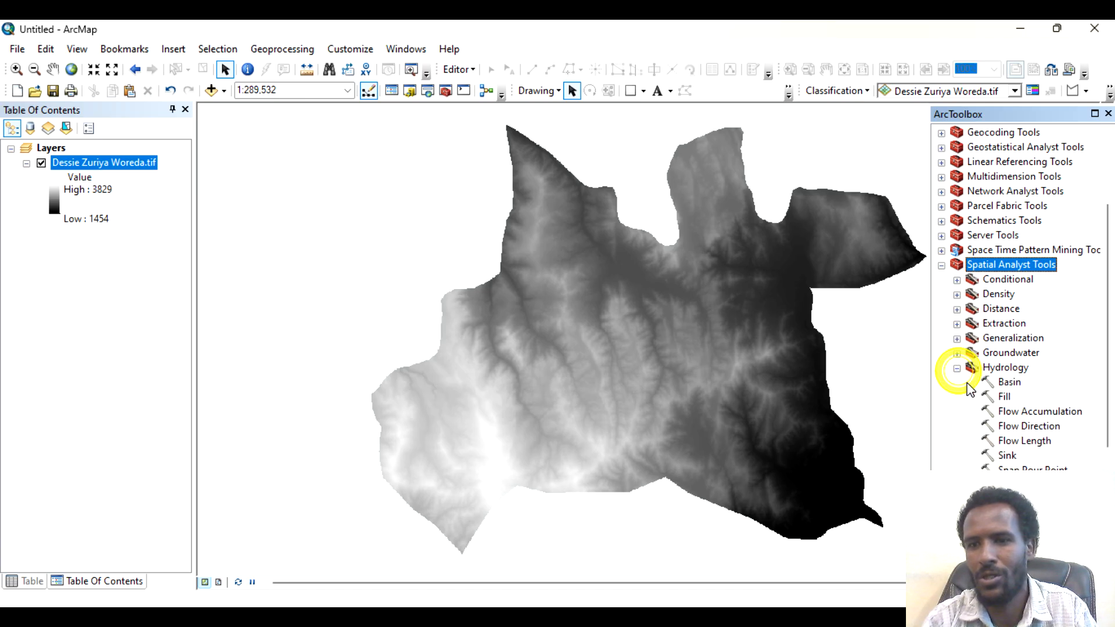
double_click(1004, 397)
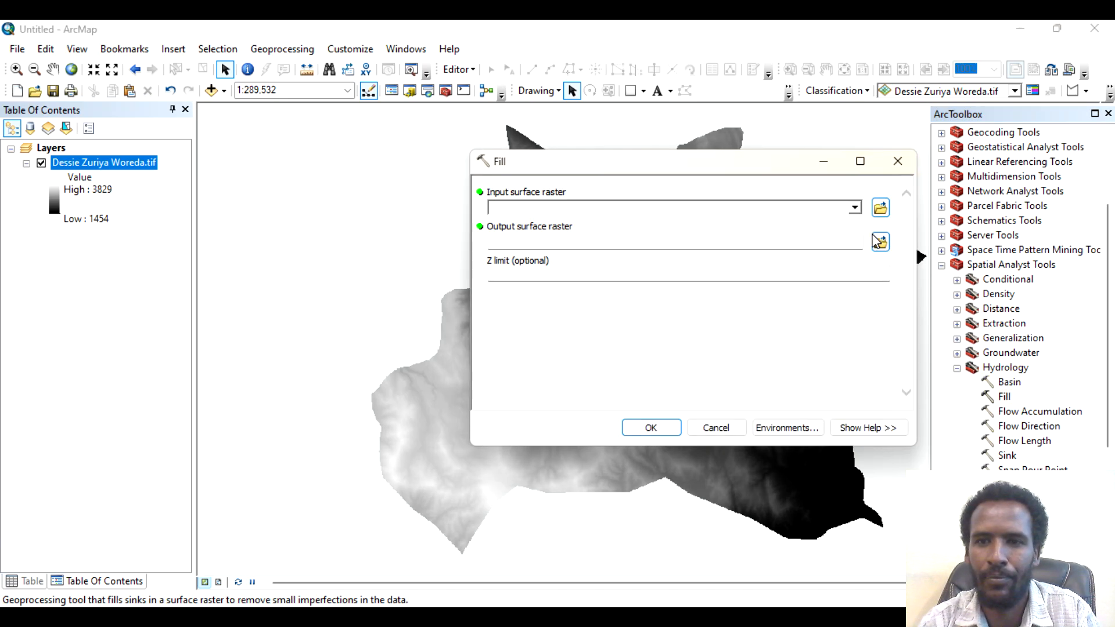
click(855, 208)
click(582, 225)
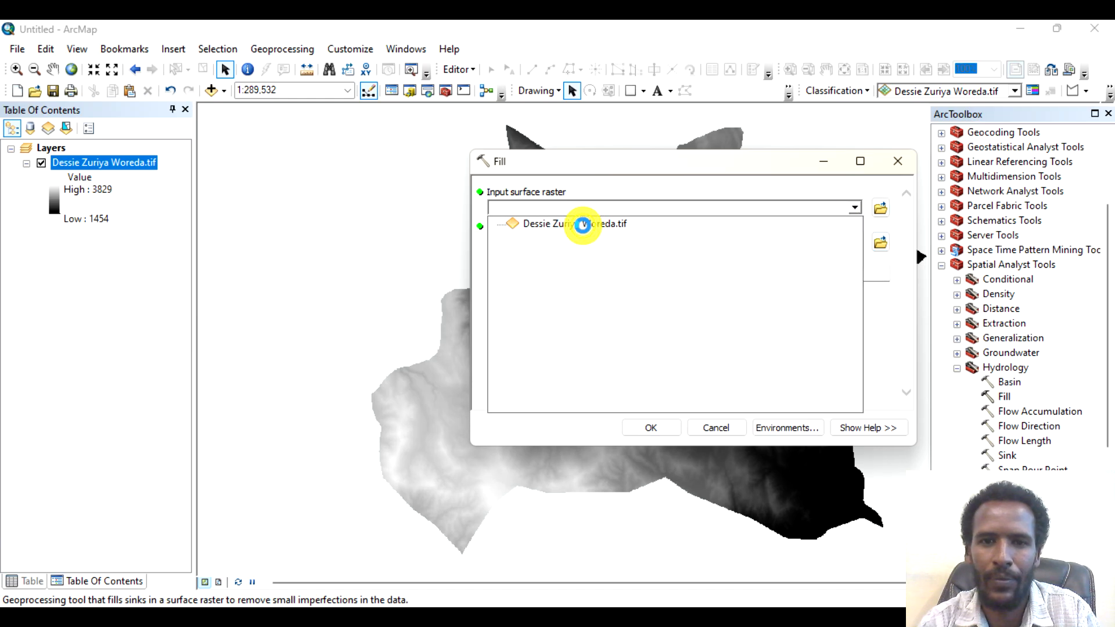
click(651, 426)
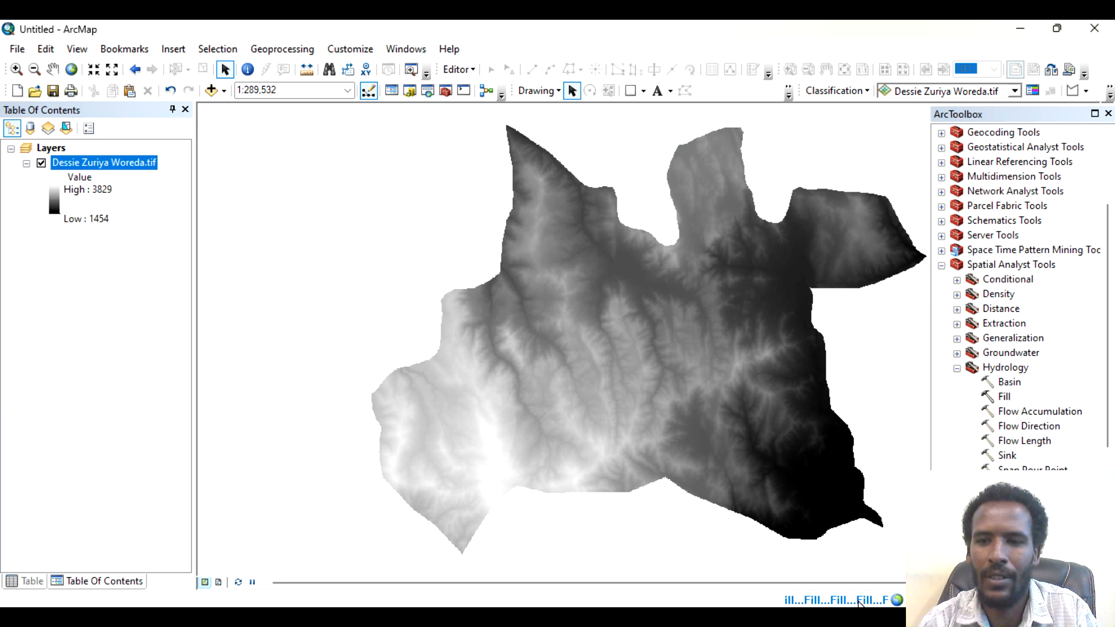
- Run the Hydrology Flow Direction tool with the filled elevation raster as the input surface
drag(1107, 299, 1113, 405)
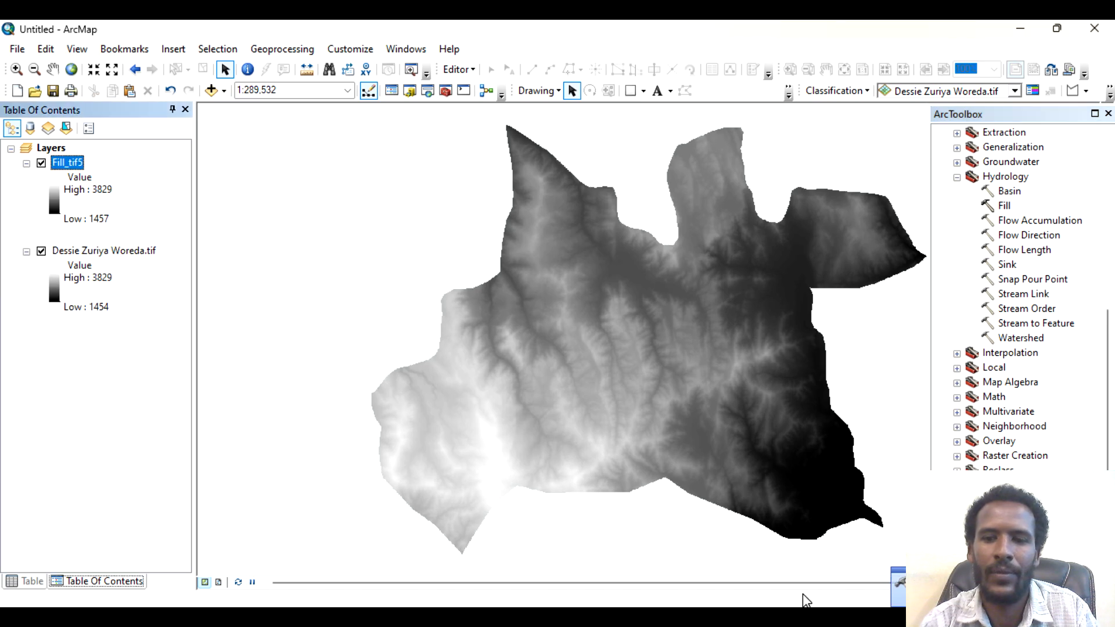
double_click(1036, 235)
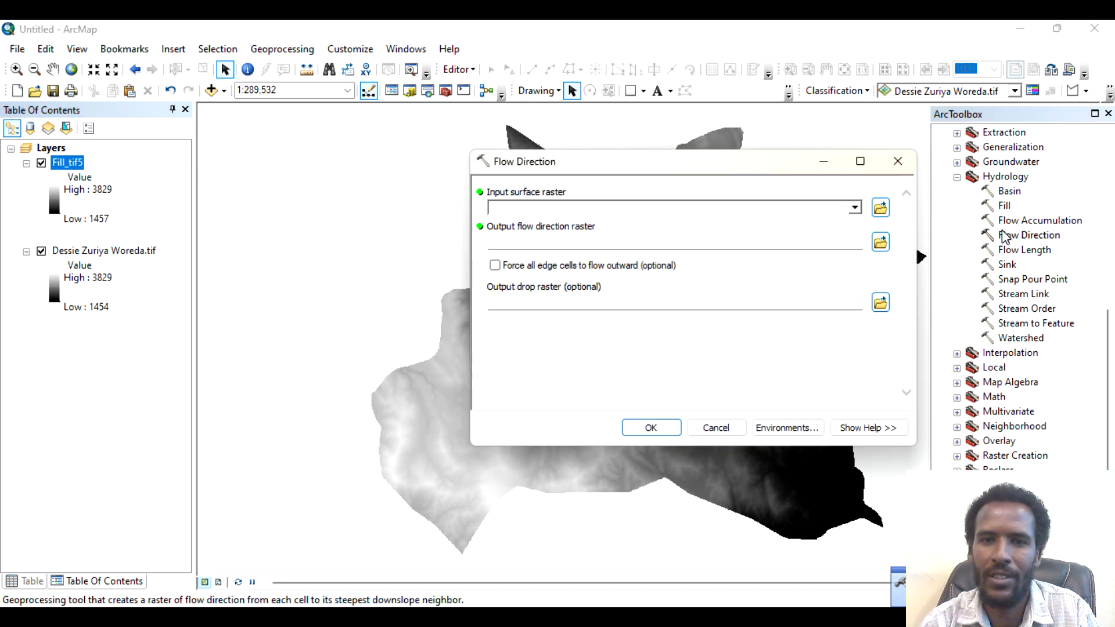
click(854, 207)
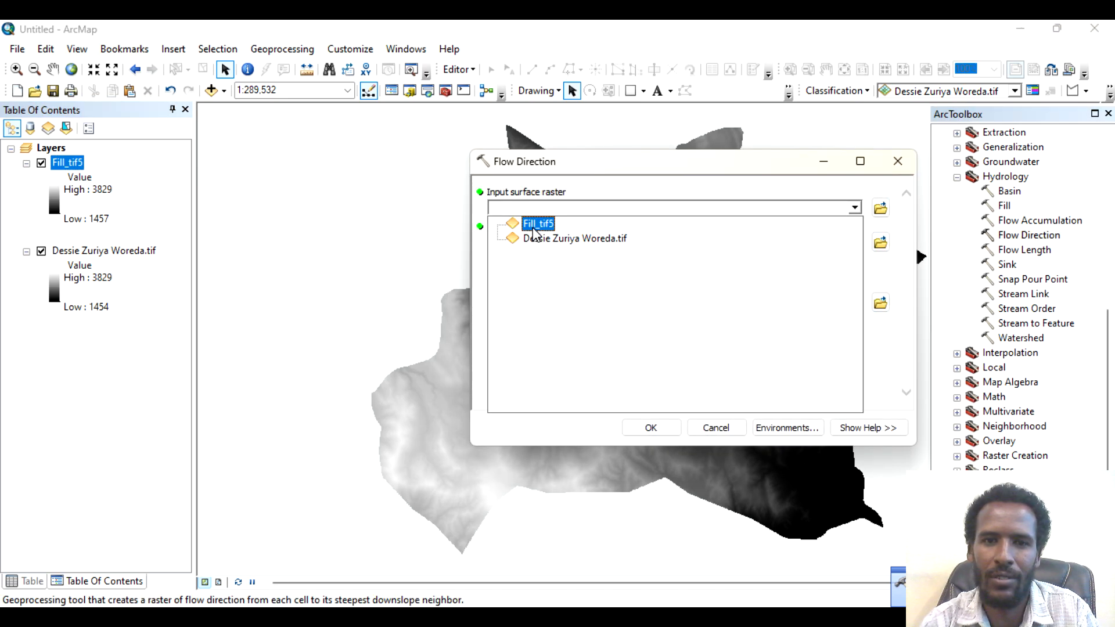
click(529, 221)
click(651, 428)
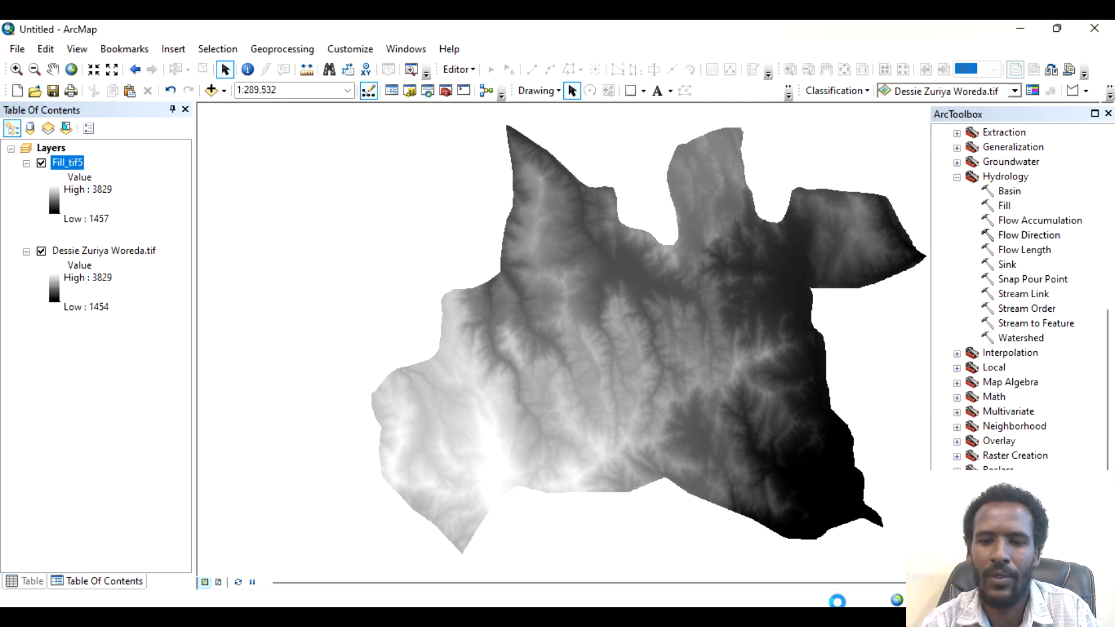
- Run the Hydrology Flow Accumulation tool on the flow direction raster with the FLOAT output data type
double_click(1039, 220)
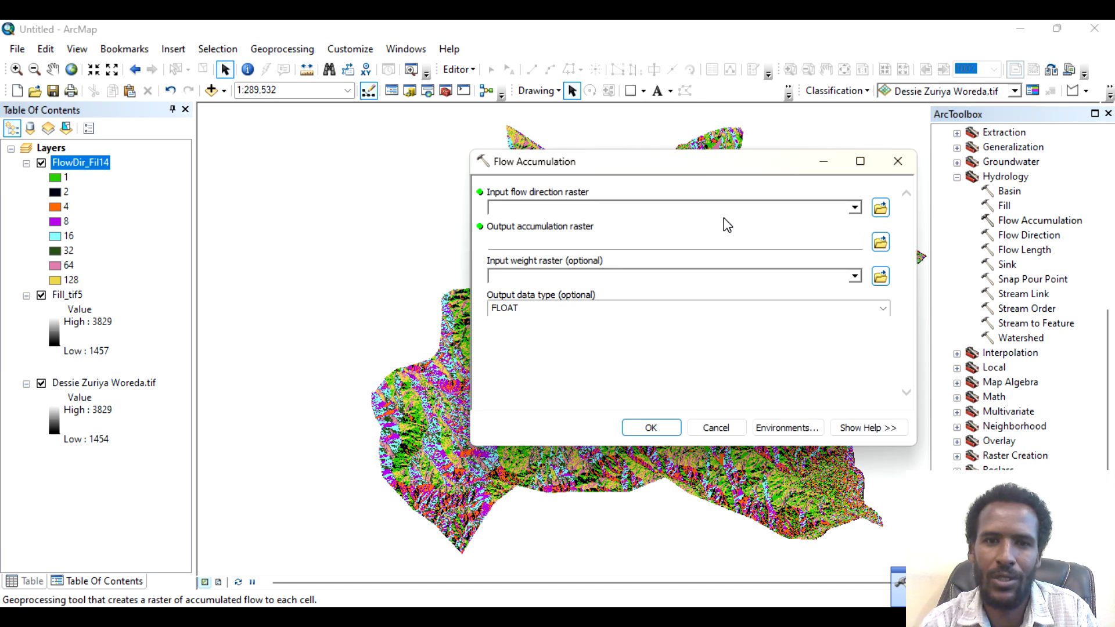
click(855, 208)
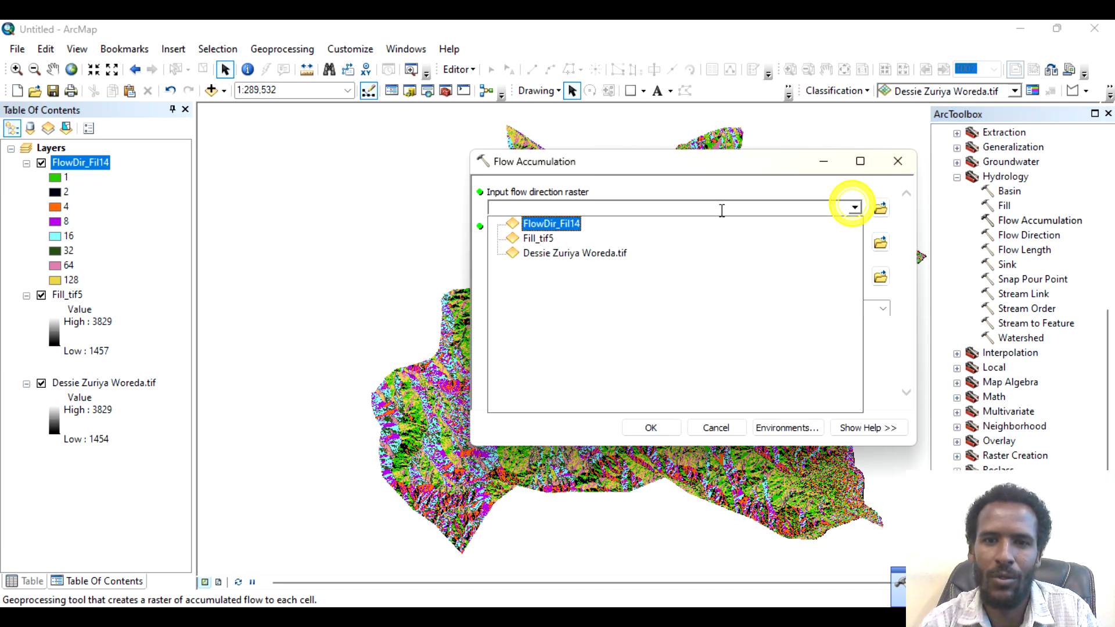
click(572, 222)
click(652, 427)
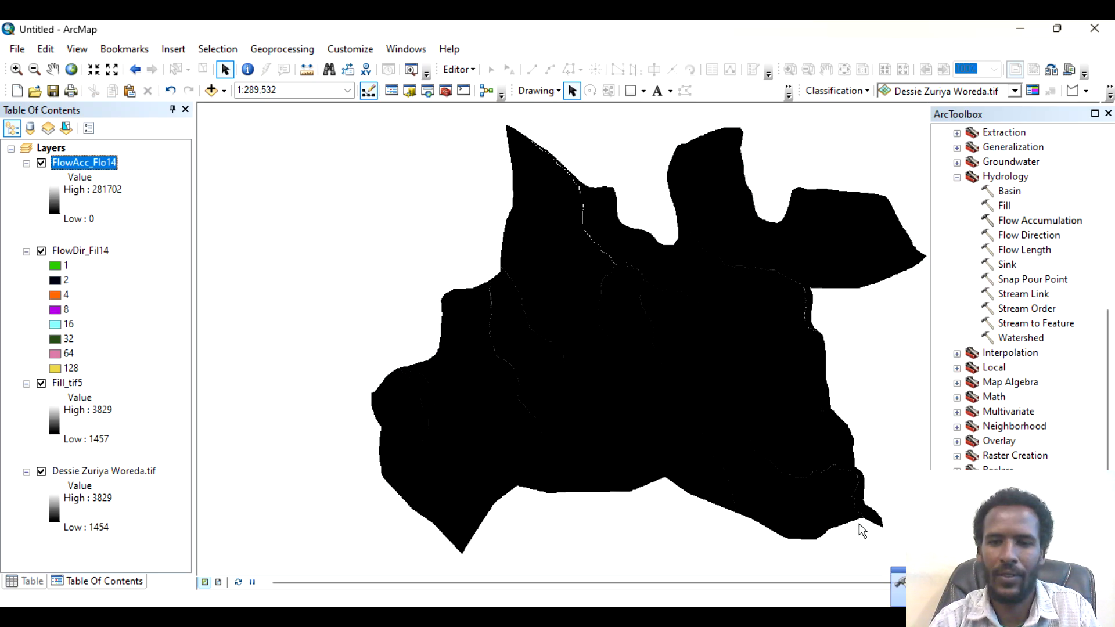
- Change the flow accumulation layer's symbology to Classified and set its classification to 2 classes
scroll(875, 524, down, 3)
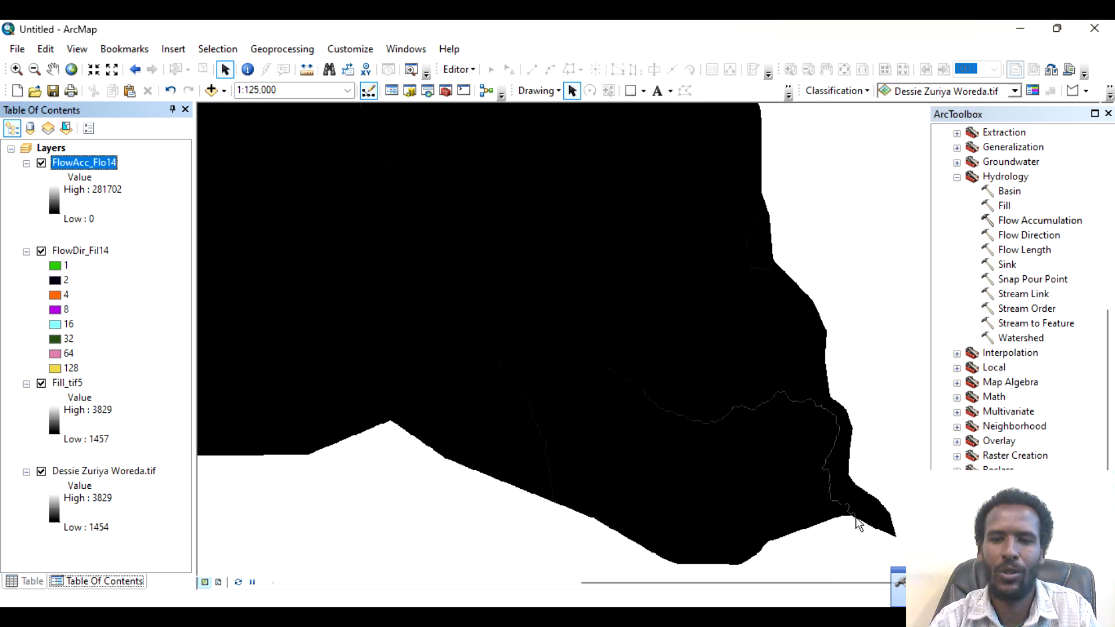
right_click(79, 164)
click(141, 398)
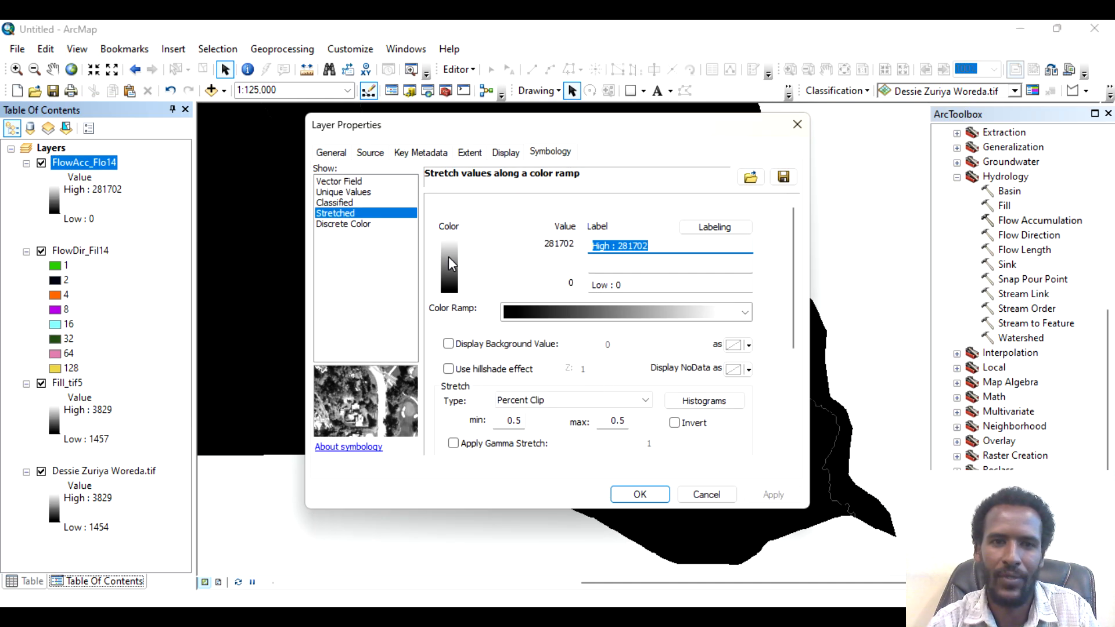
click(341, 203)
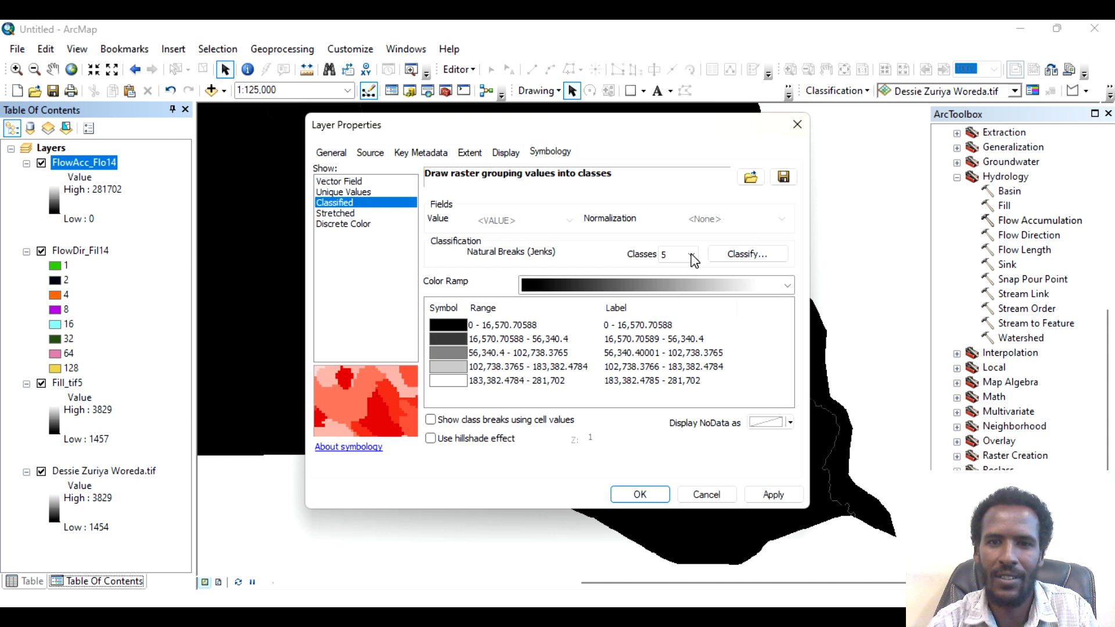
click(747, 256)
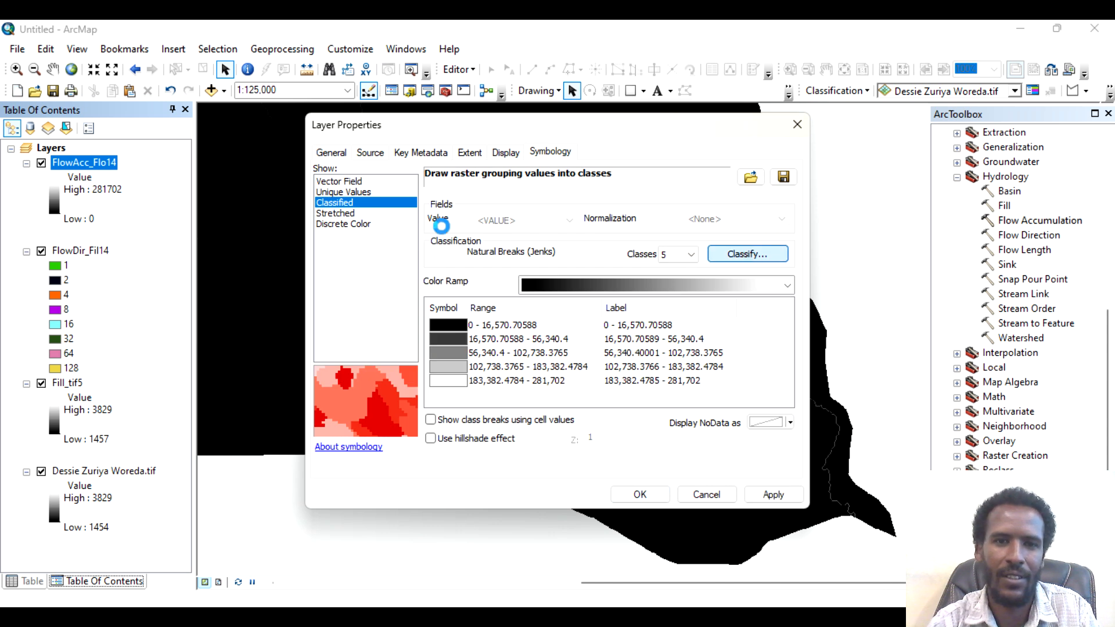
click(419, 181)
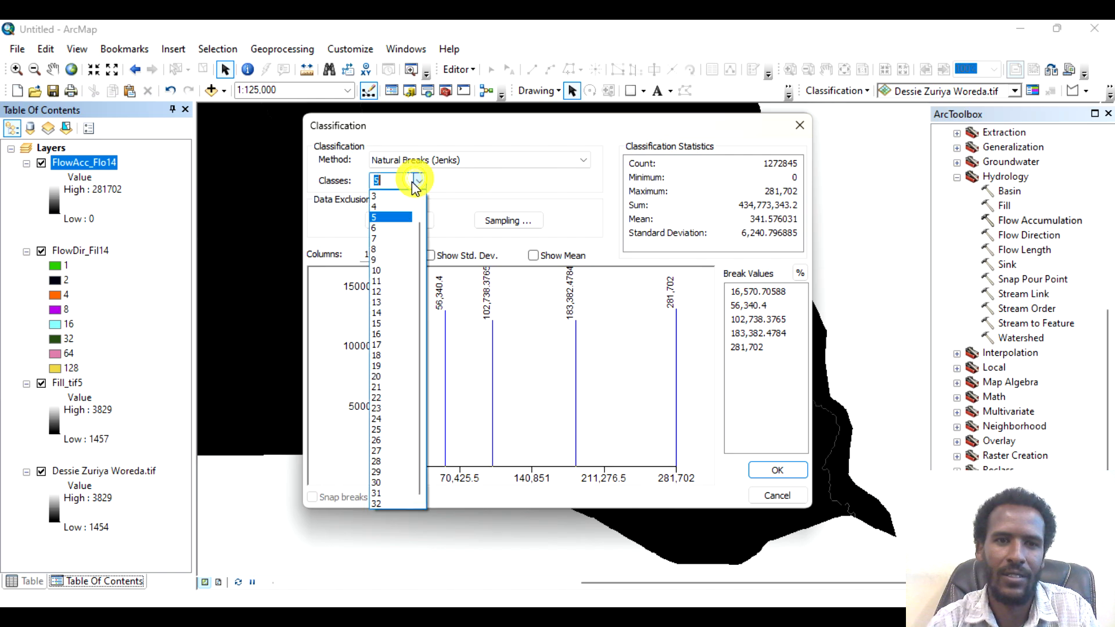
click(399, 199)
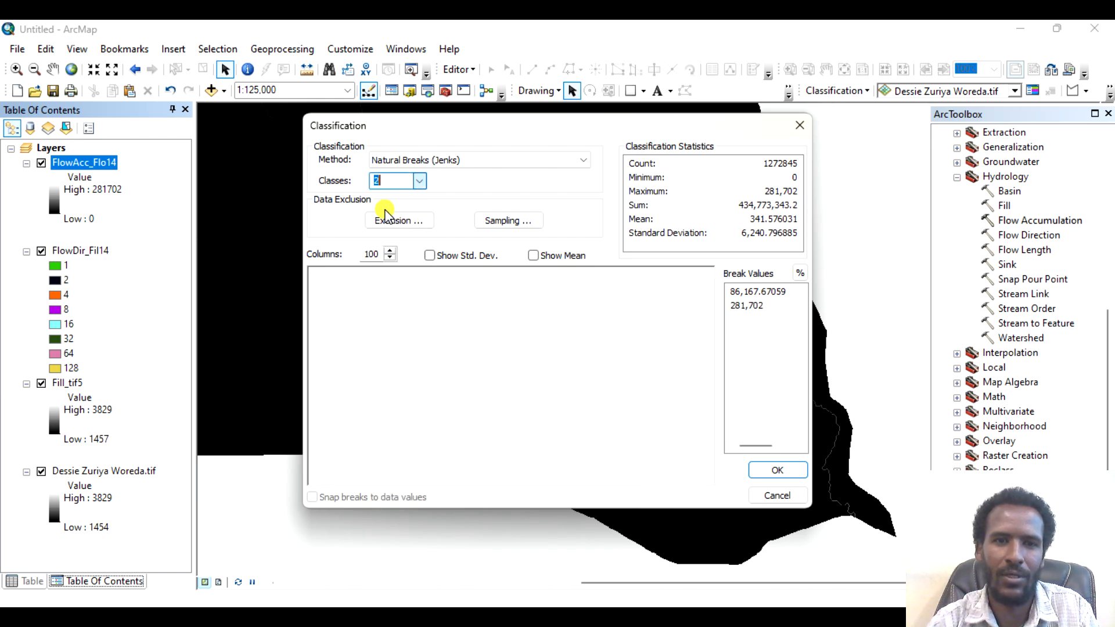
- Set the first class break value to 1200 and apply the symbology to the flow accumulation layer
click(756, 294)
text(1)
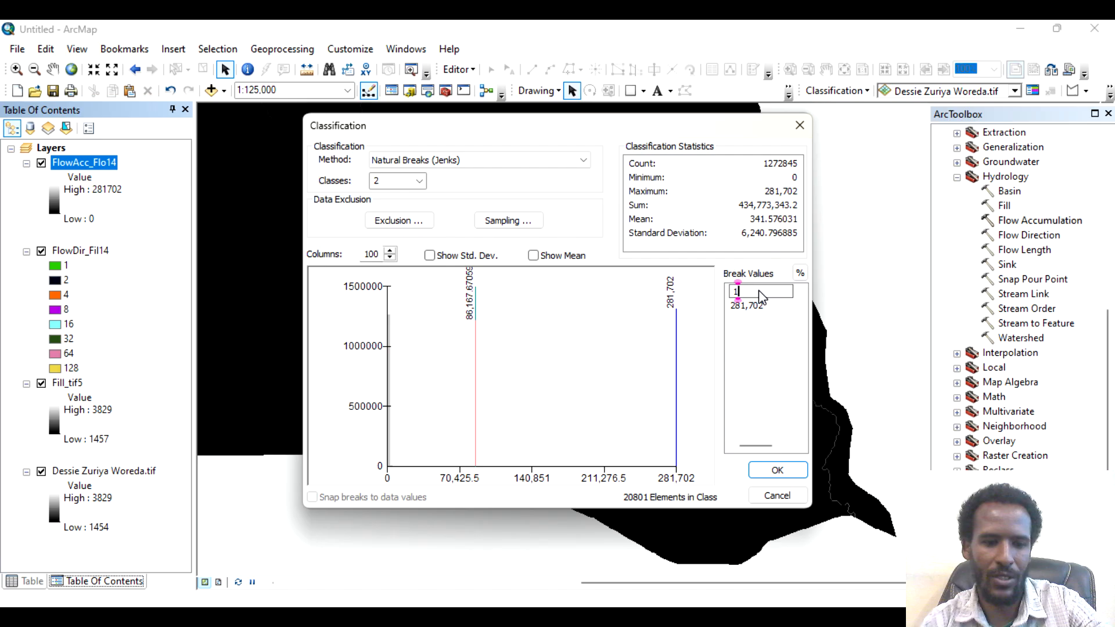
text(200)
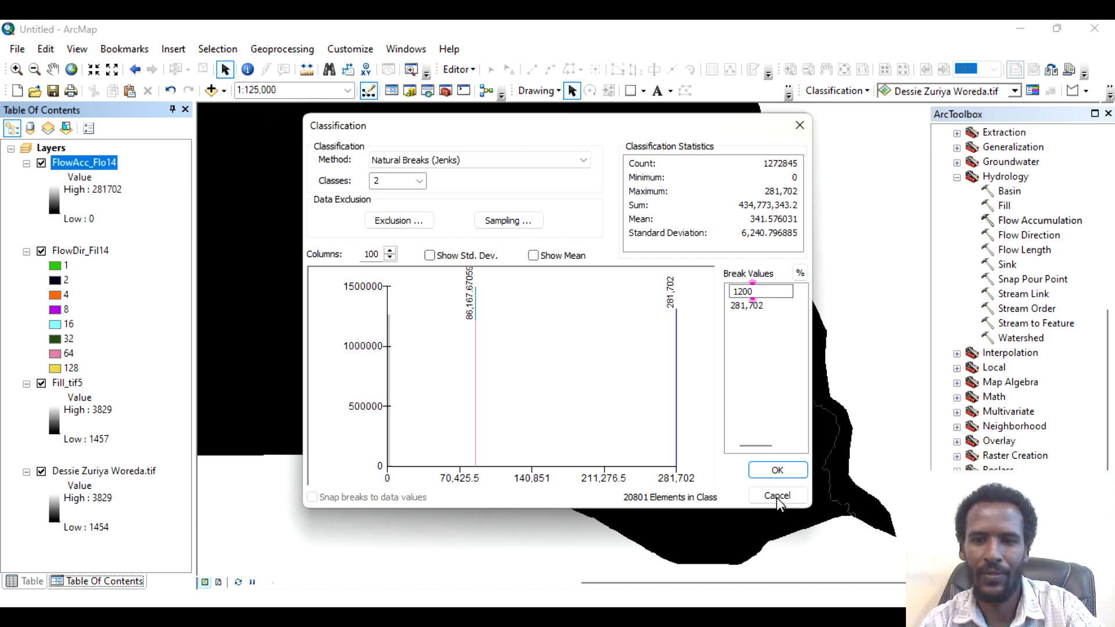
click(781, 469)
click(773, 495)
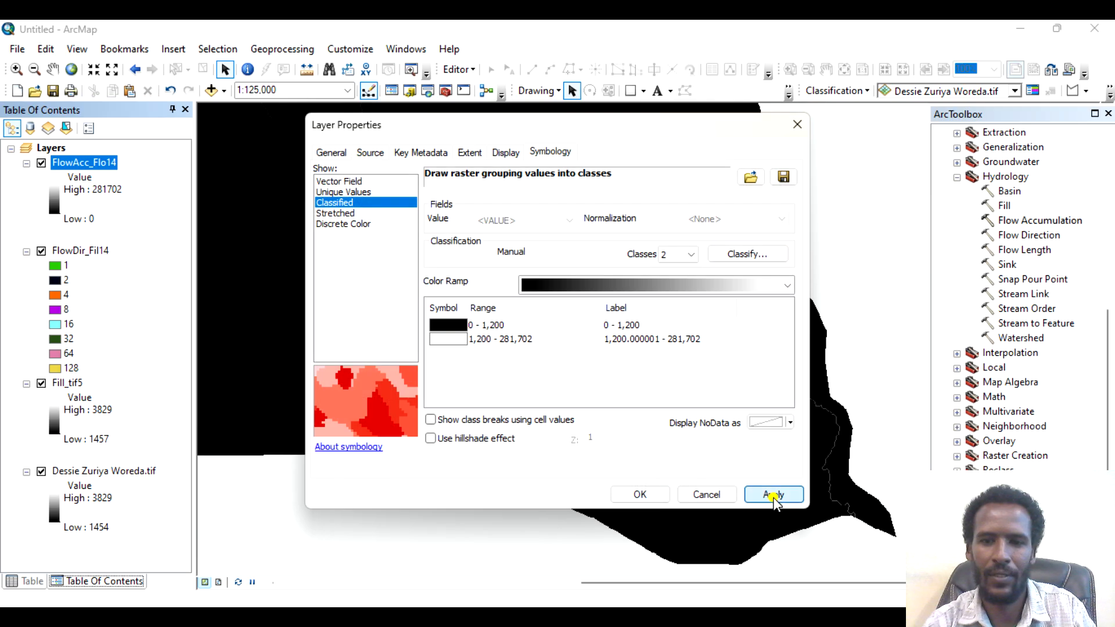
click(640, 495)
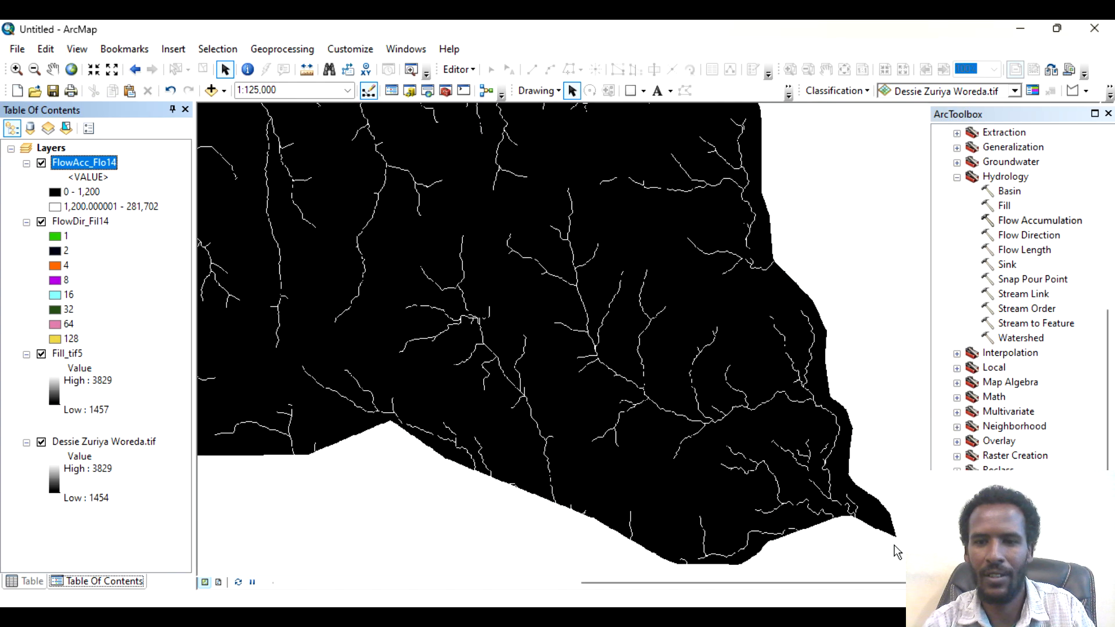
- Recolor the flow accumulation layer's upper class, the stream cells above 1,200, to blue
scroll(881, 536, up, 1)
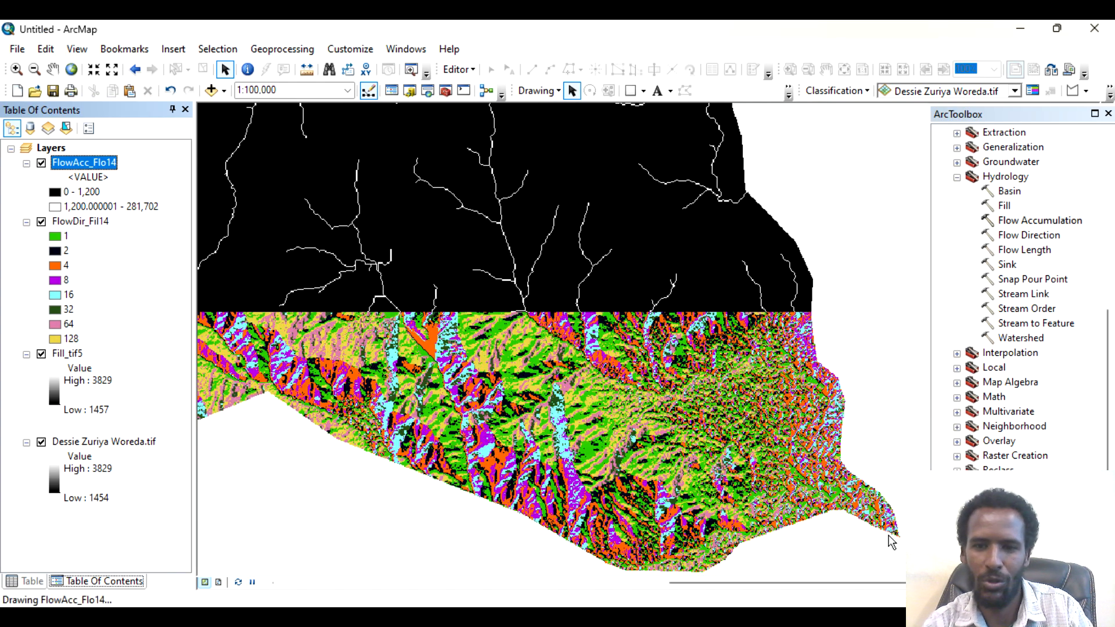
scroll(890, 538, up, 4)
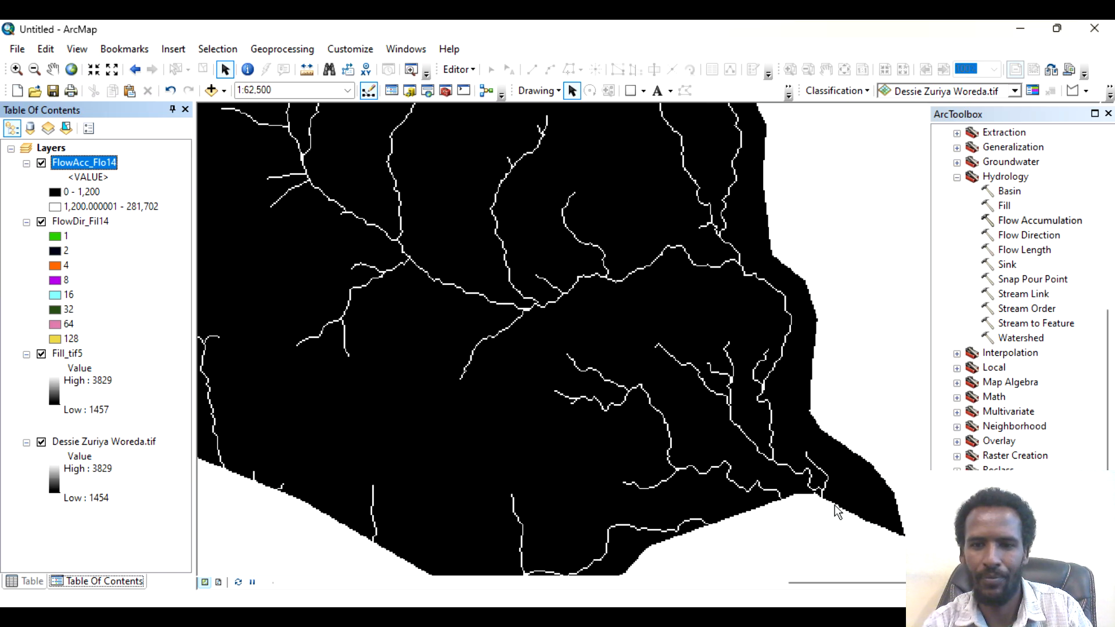
scroll(831, 503, up, 9)
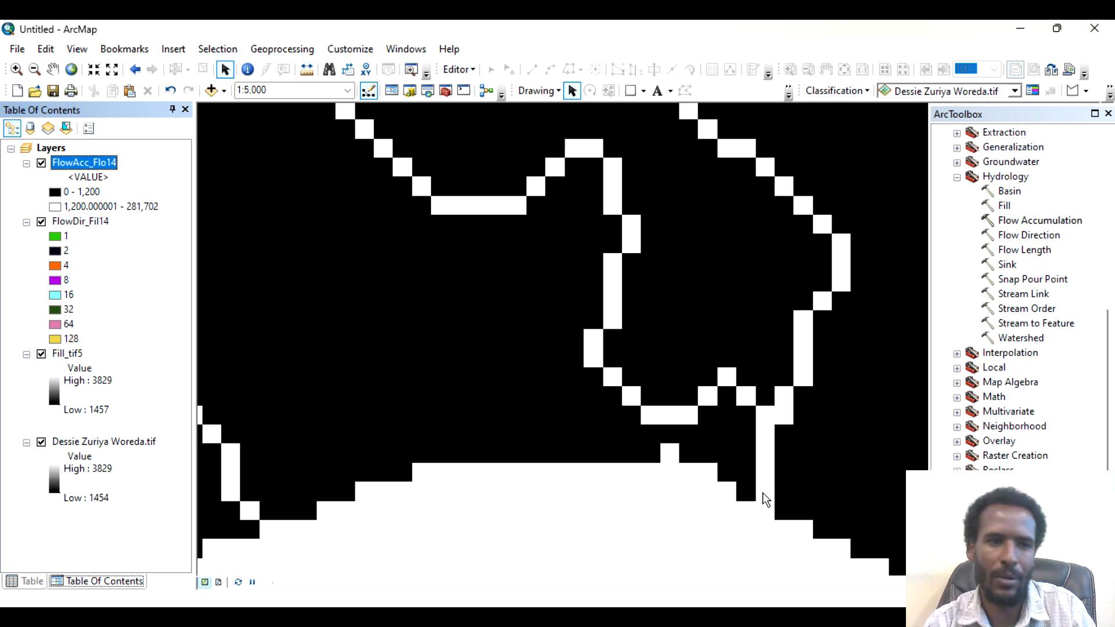
double_click(55, 206)
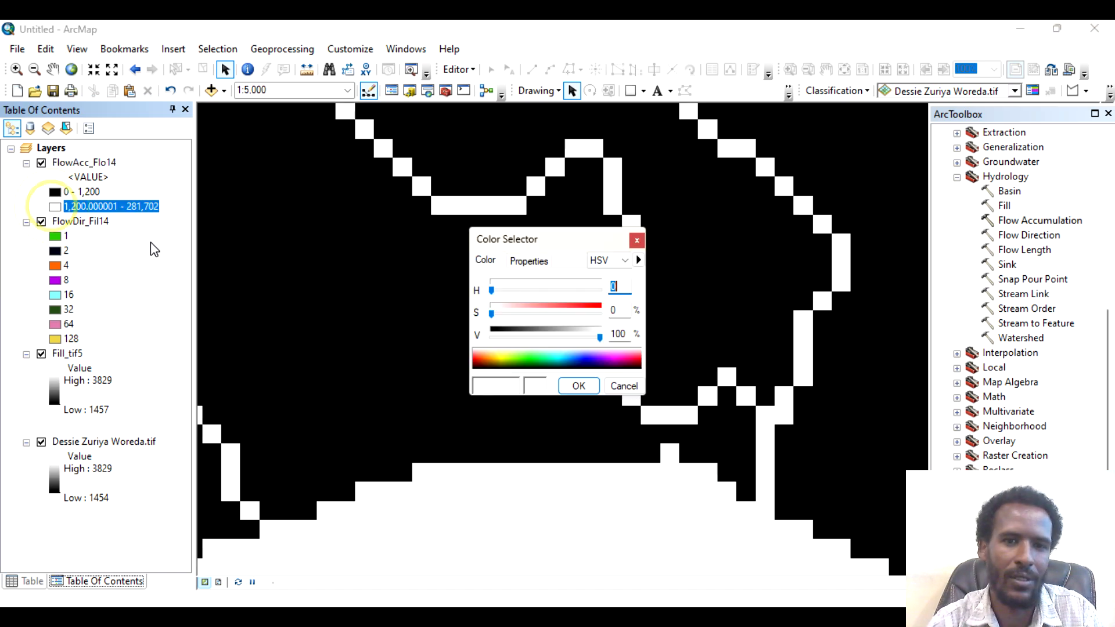
click(583, 361)
click(578, 385)
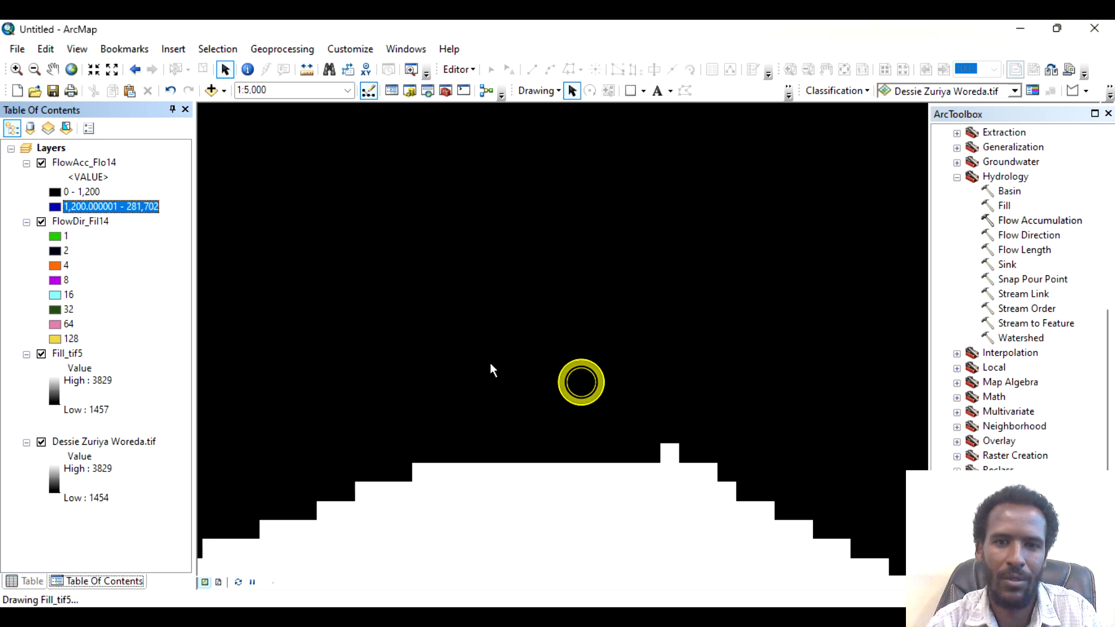
- Recolor the flow accumulation layer's 0 - 1,200 class to a pale cream yellow
double_click(54, 192)
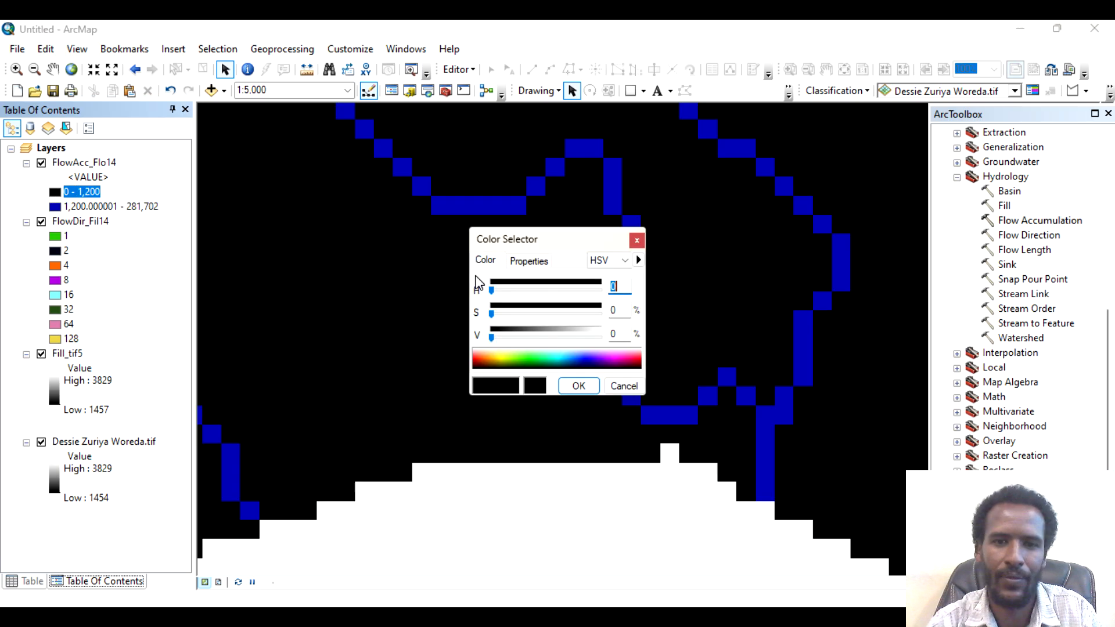
click(490, 360)
drag(599, 313, 518, 314)
click(579, 385)
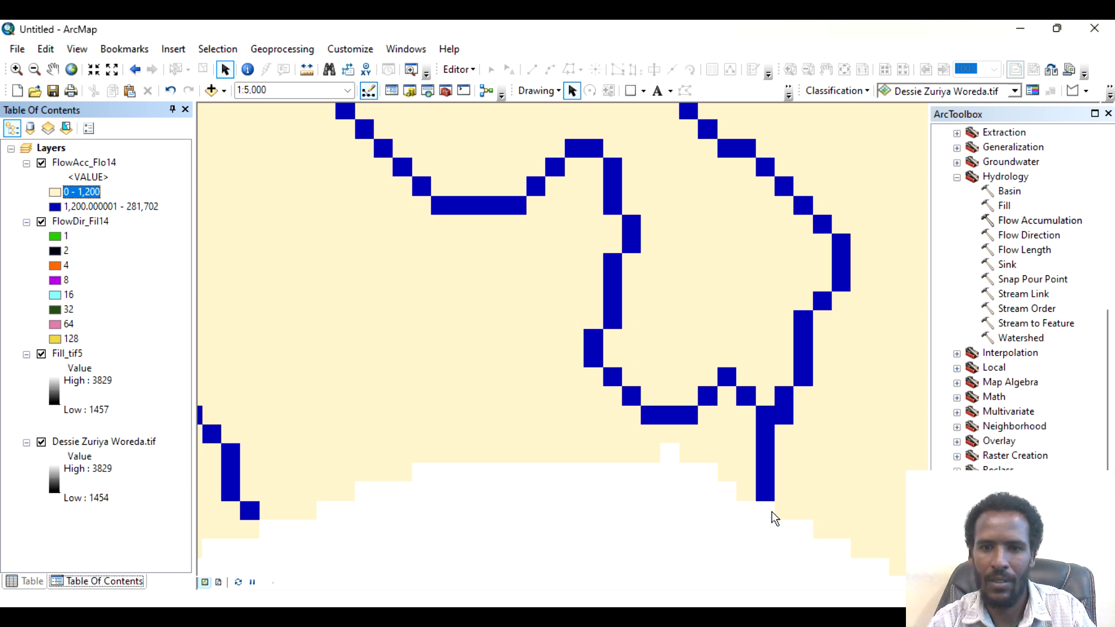
- Choose Outlet.csv from the GIS\ethio-gis folder as the table for adding XY data and set the Z field to Altitude
click(20, 50)
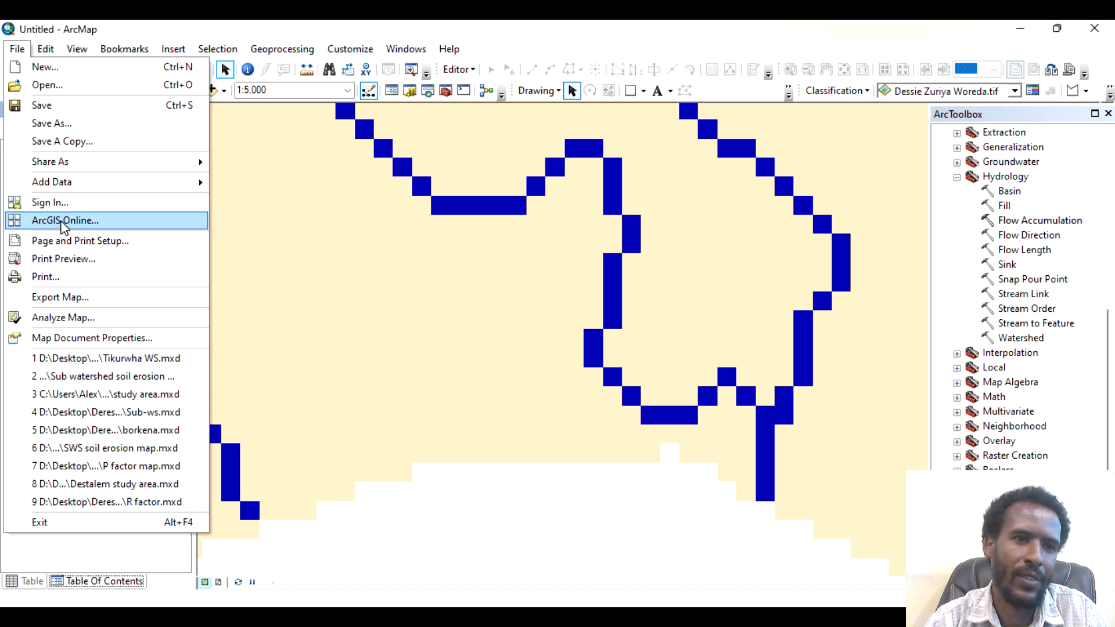
mouse_move(95, 187)
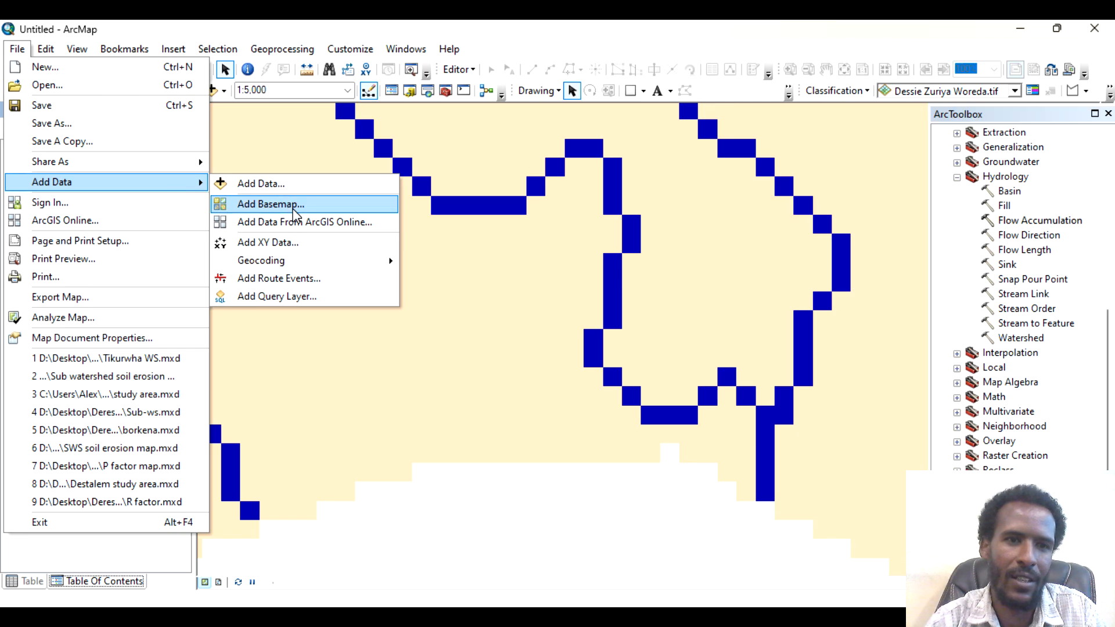
click(283, 245)
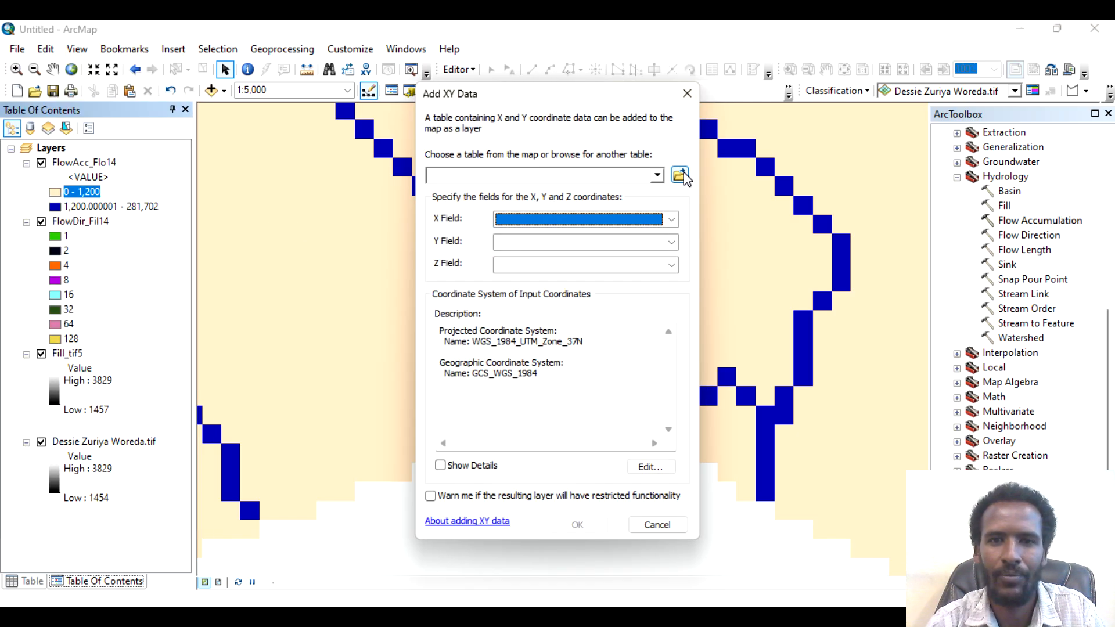
click(680, 175)
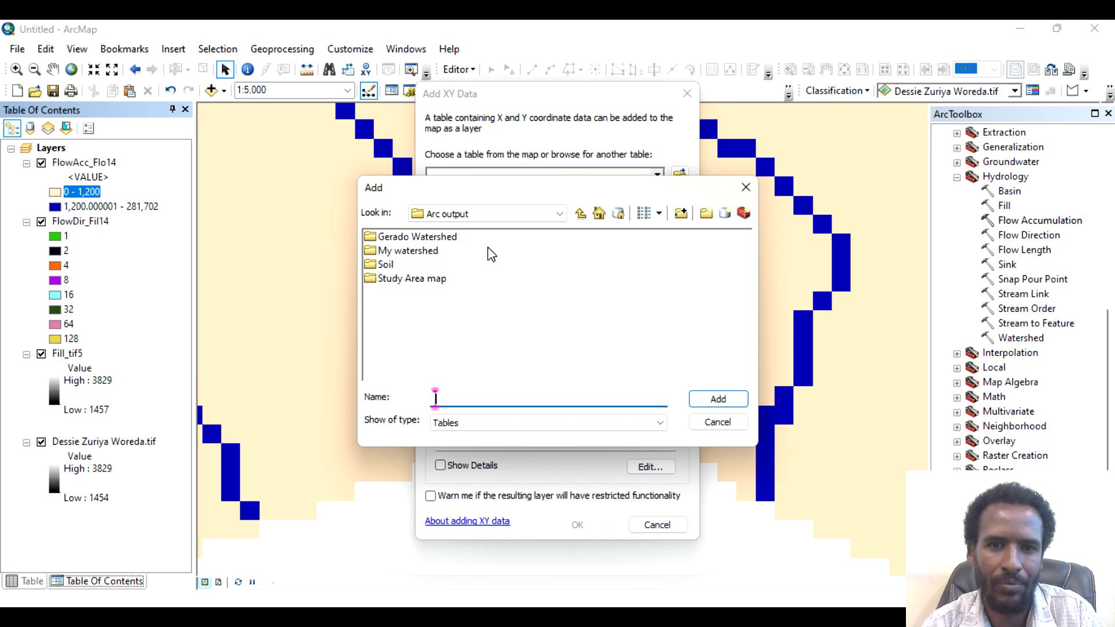
click(580, 214)
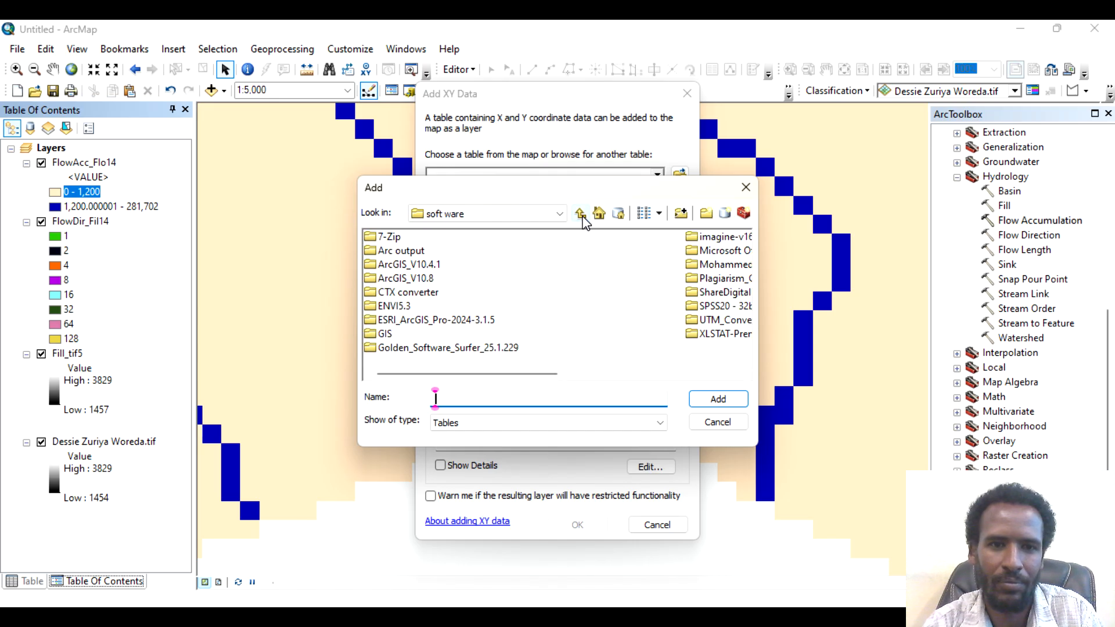
double_click(383, 335)
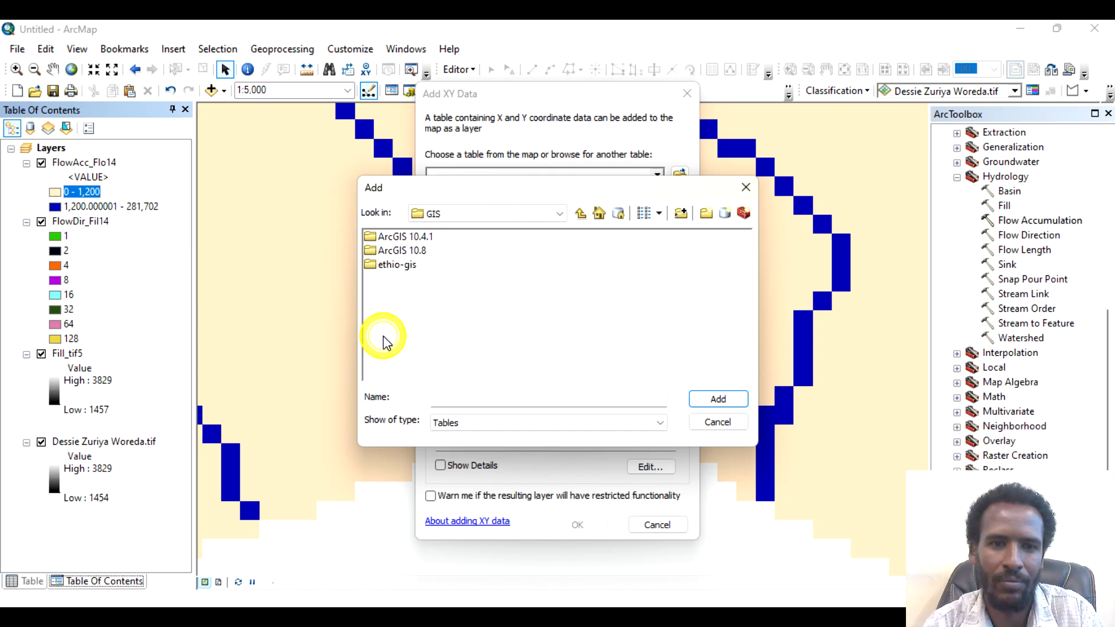
double_click(407, 266)
click(400, 348)
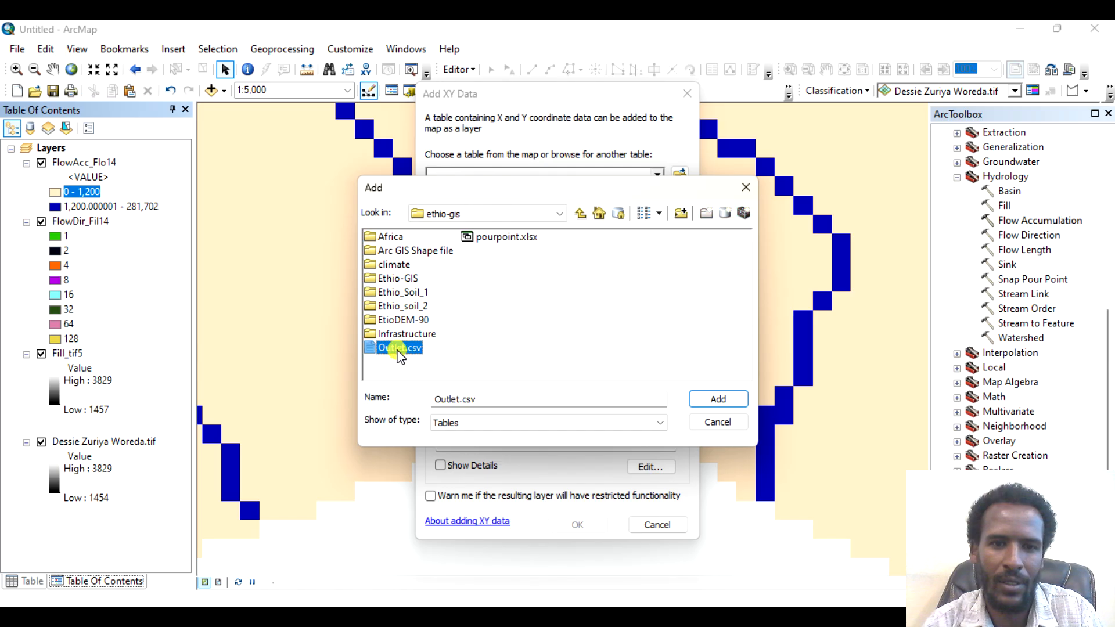
click(719, 401)
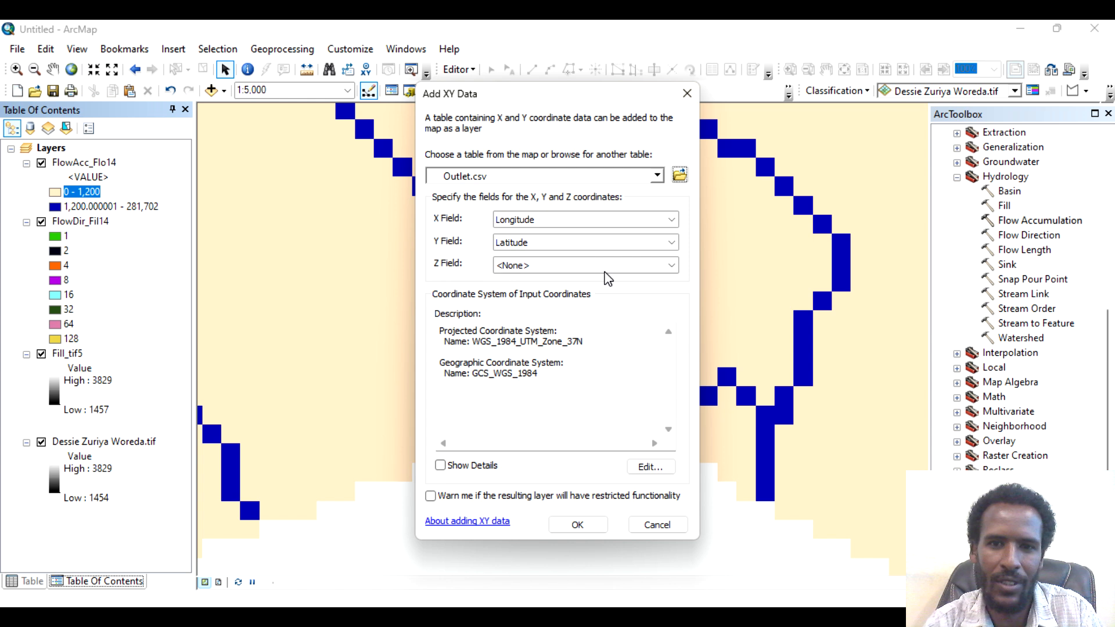
click(620, 266)
click(530, 316)
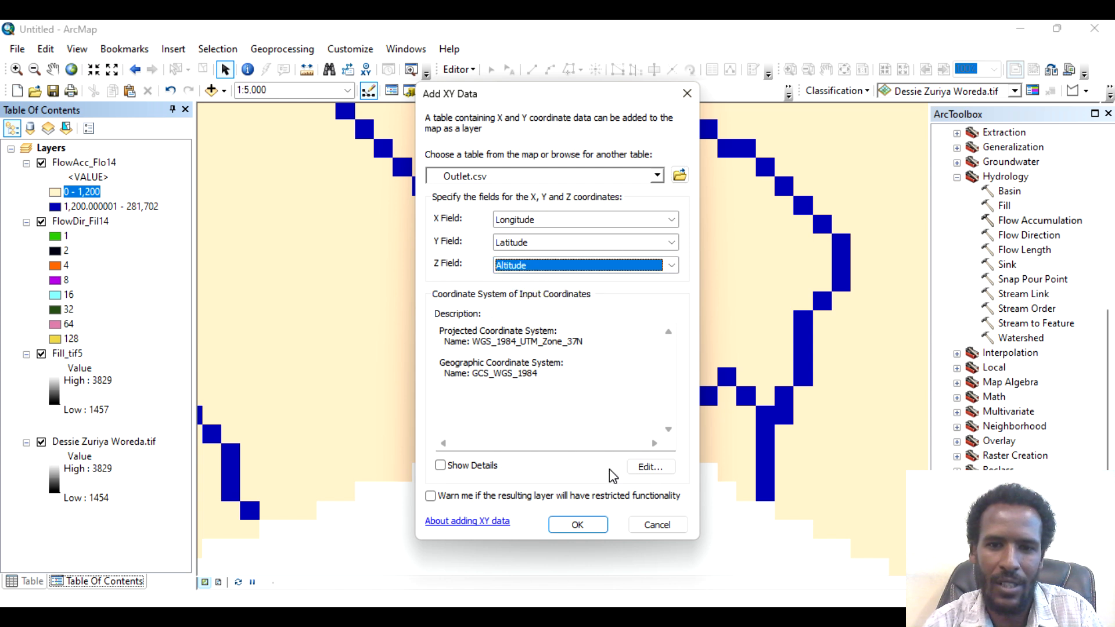
- Open the XY data's coordinate system settings and collapse the coordinate system list to its top-level folders
click(648, 467)
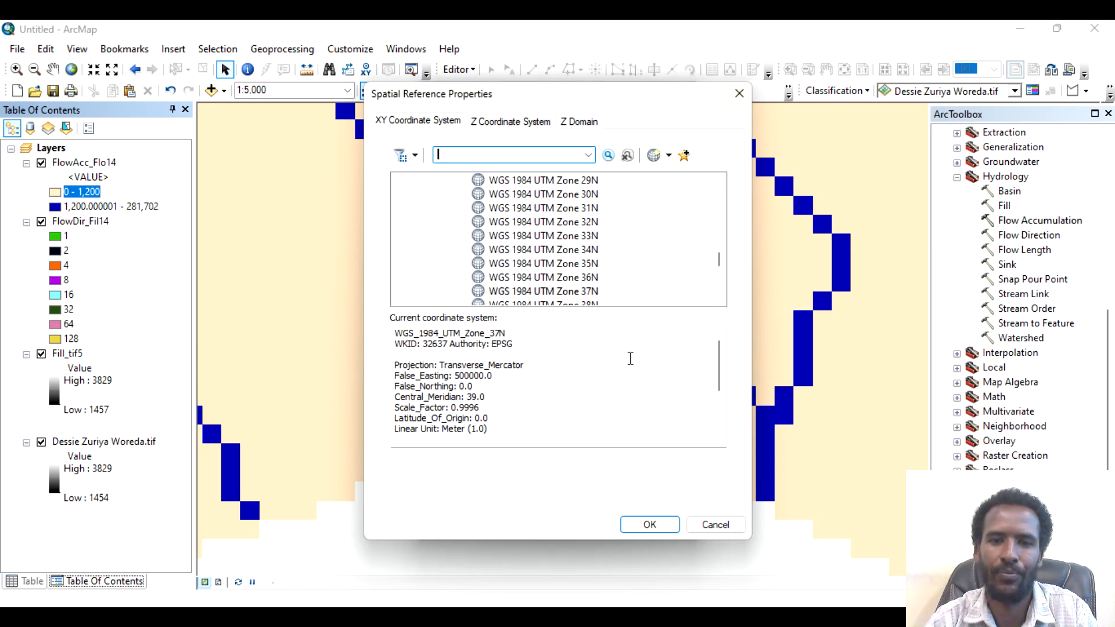
scroll(490, 225, up, 8)
scroll(477, 227, up, 15)
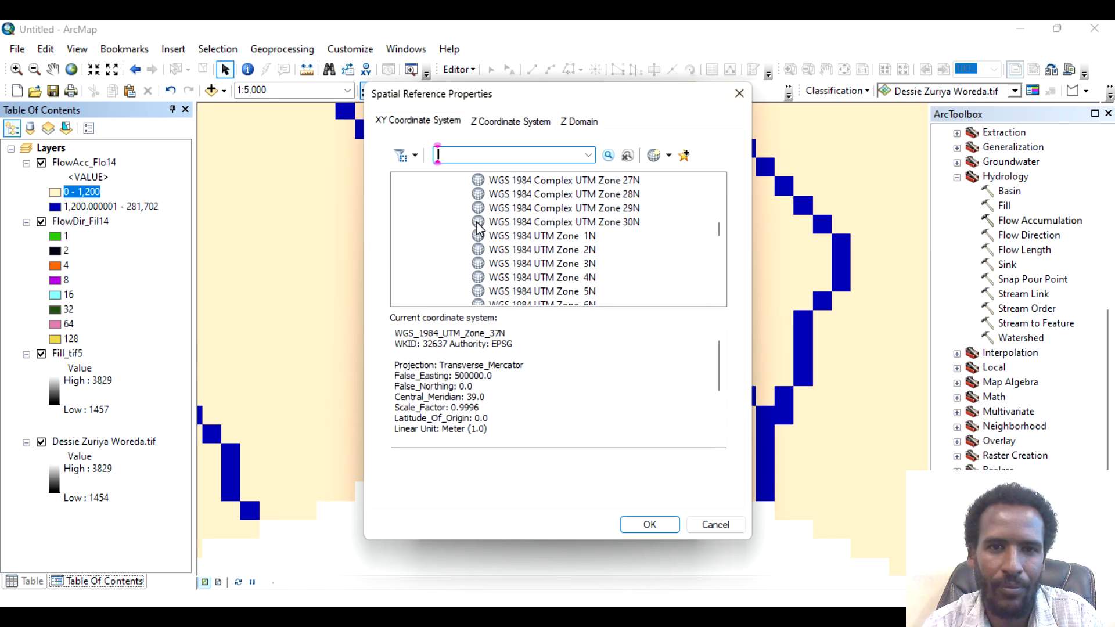
click(447, 180)
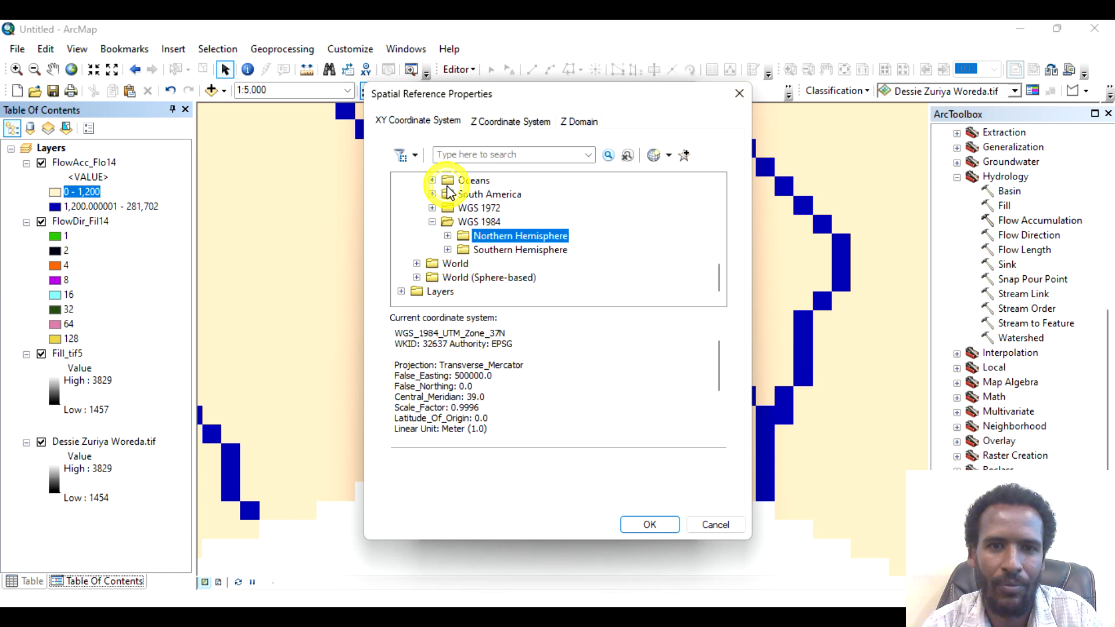
scroll(452, 209, up, 5)
click(416, 236)
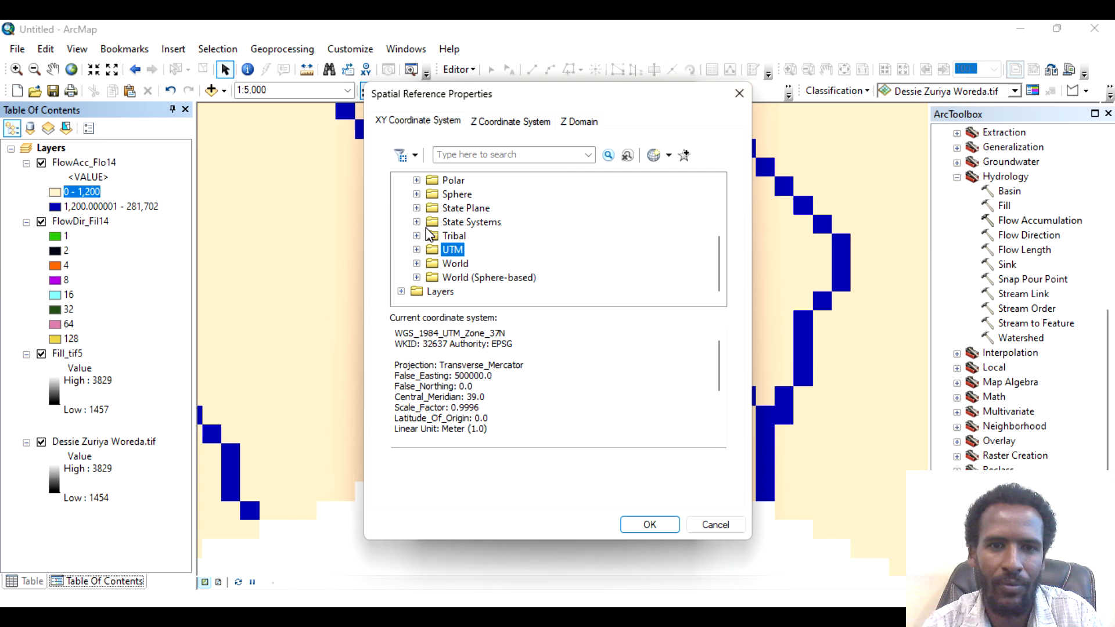
scroll(428, 227, up, 3)
click(400, 208)
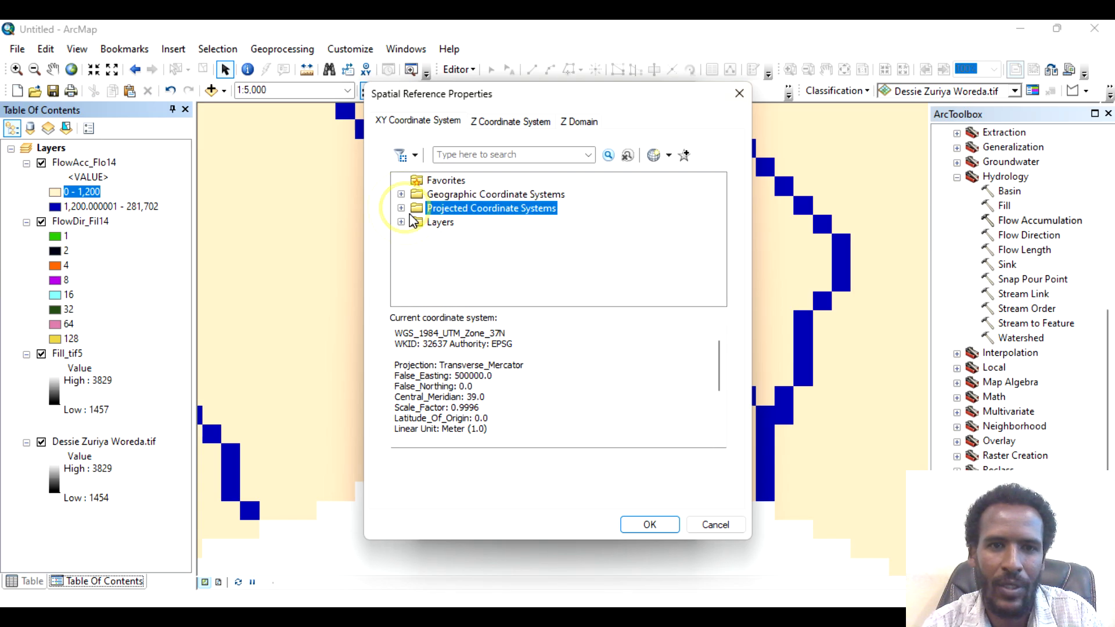
- Set the input coordinate system to WGS 1984 UTM Zone 37N and add the outlet point to the map
click(400, 208)
scroll(420, 236, down, 2)
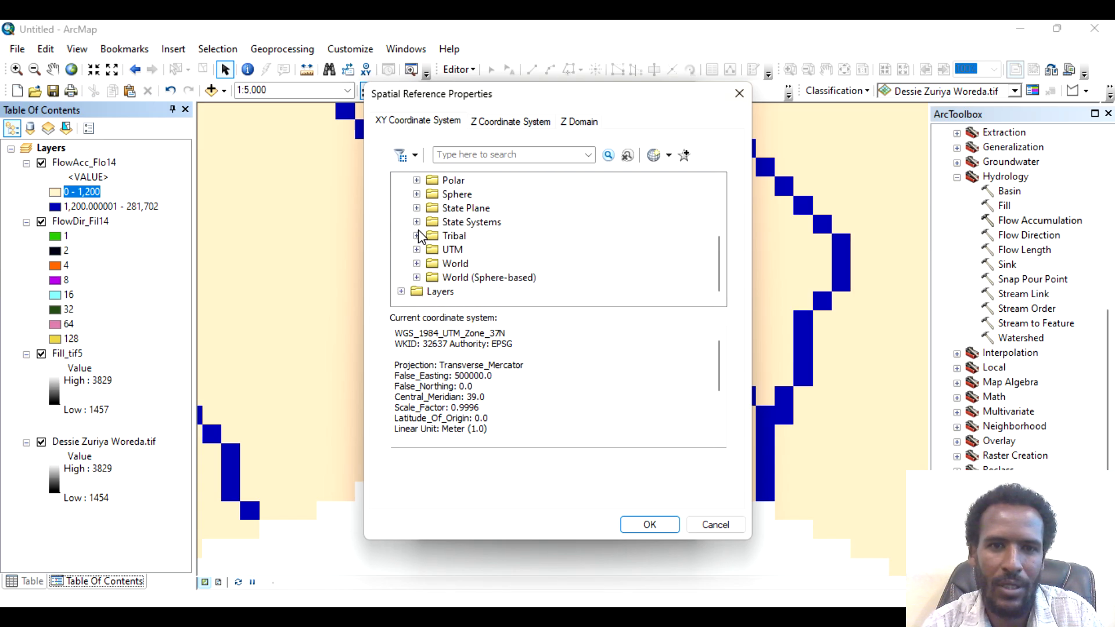
click(417, 250)
scroll(440, 259, down, 3)
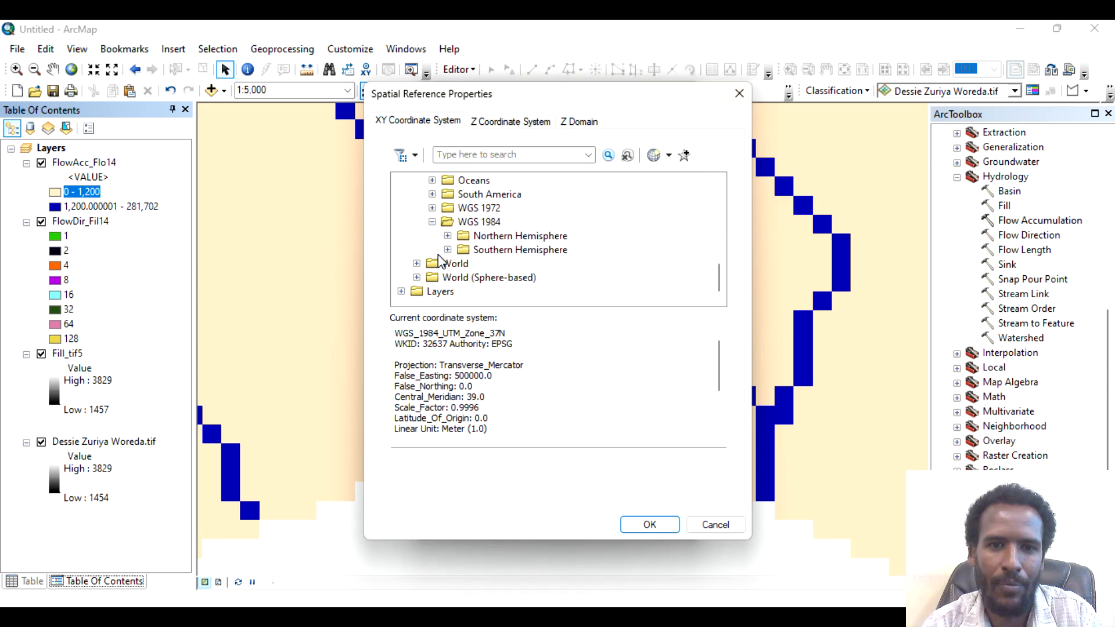
click(449, 237)
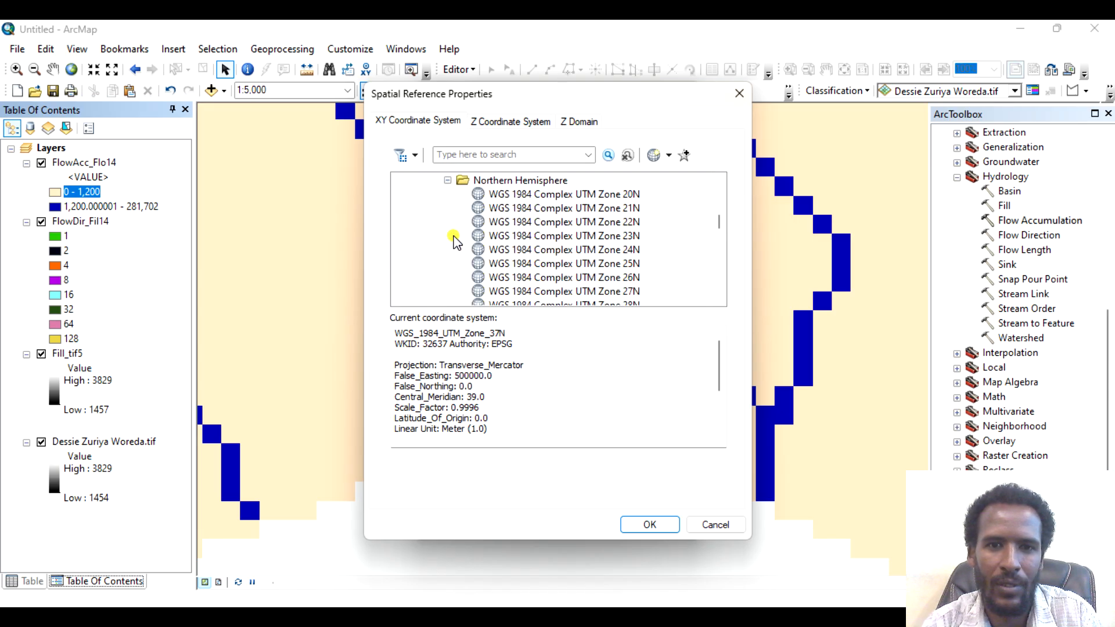
scroll(458, 239, down, 10)
scroll(529, 256, down, 3)
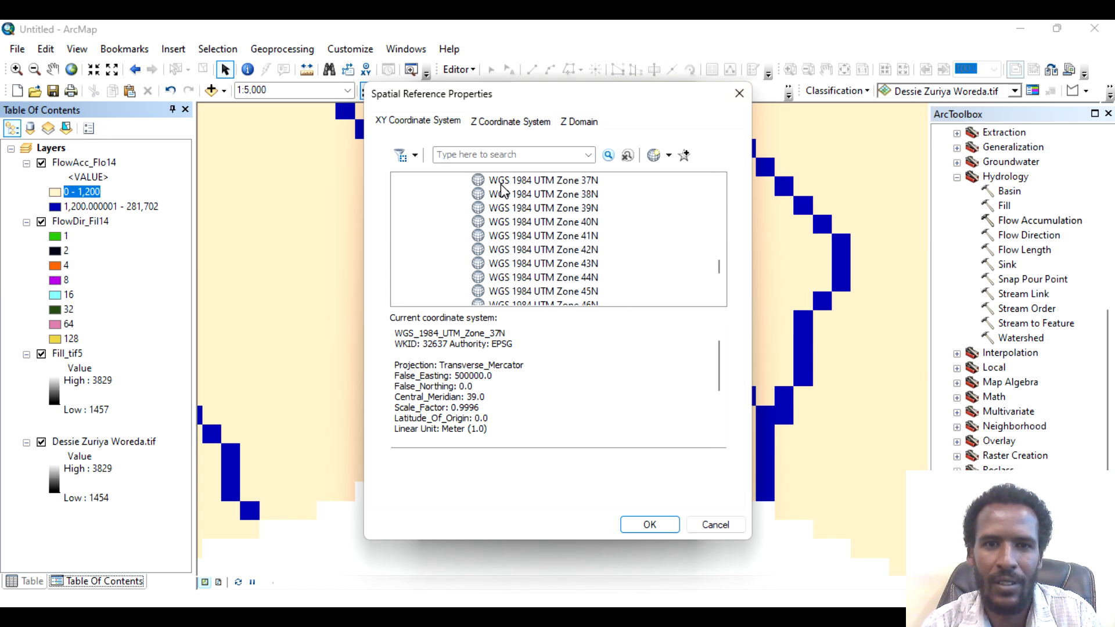
click(578, 181)
click(652, 524)
click(581, 524)
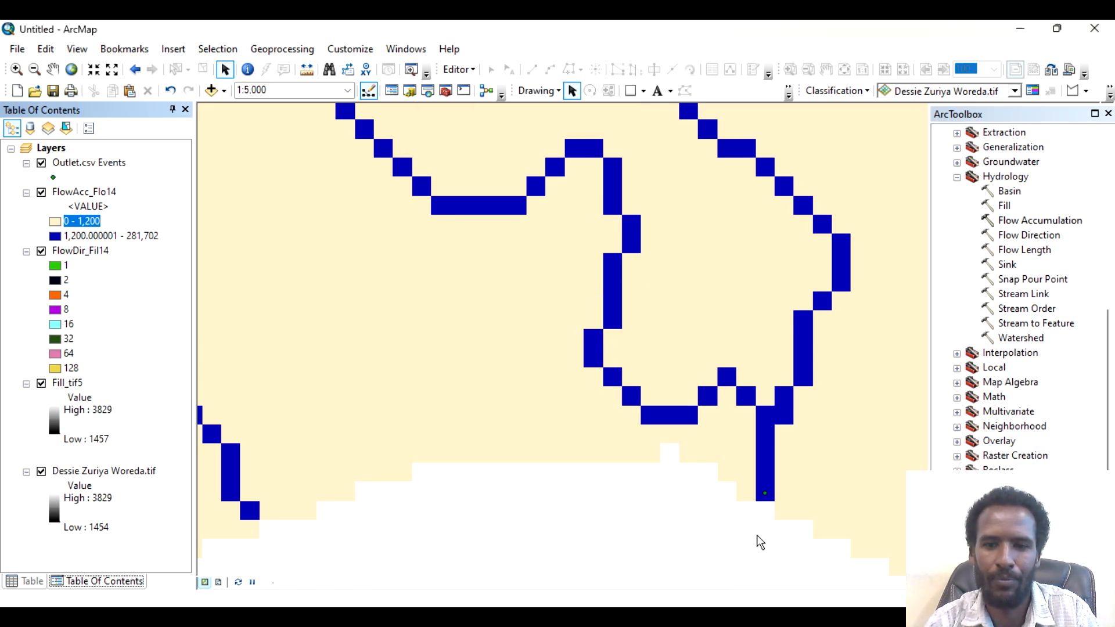
- Change the outlet point layer's symbol to a red Circle 1 marker
scroll(765, 527, up, 1)
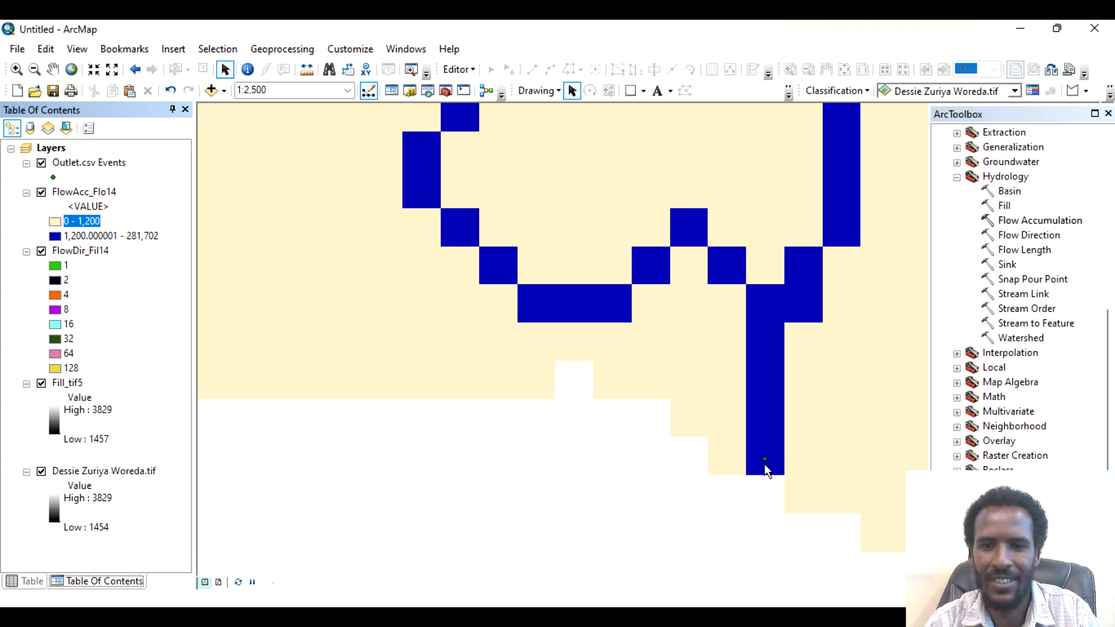
click(54, 180)
click(70, 180)
click(382, 215)
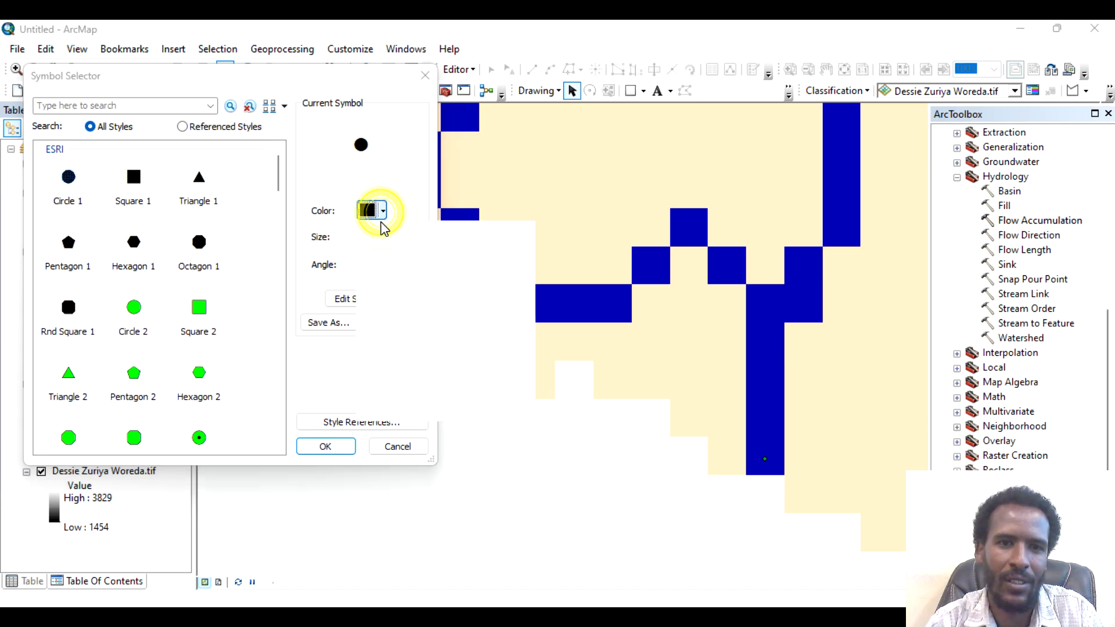
click(382, 277)
click(394, 235)
click(395, 242)
click(325, 446)
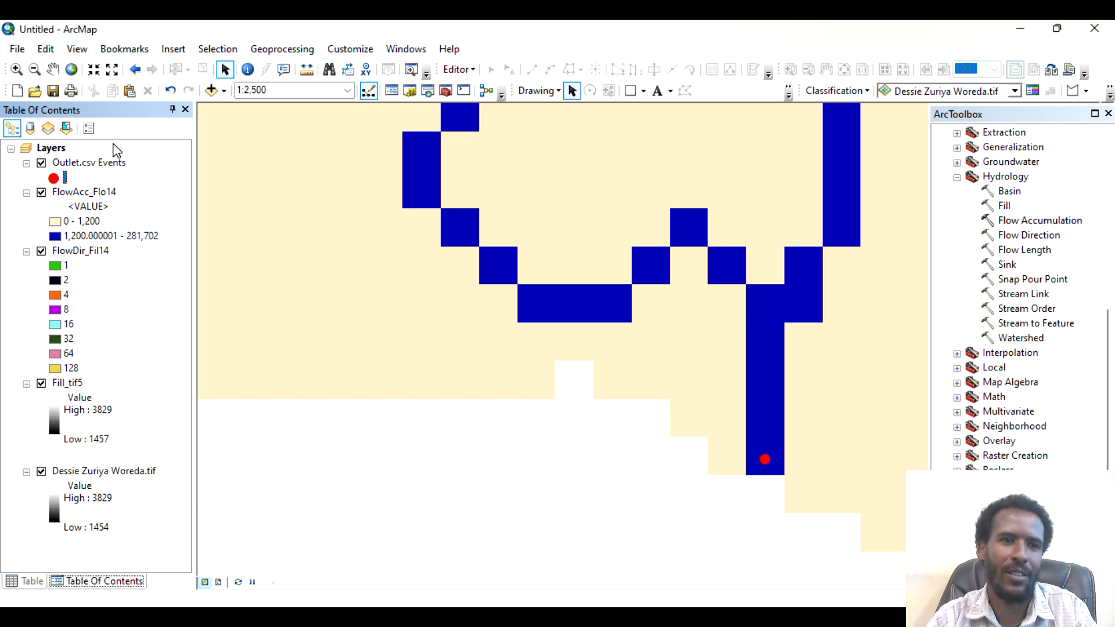
- Hide the FlowDir_Fil14 flow direction layer and the Fill_tif5 layer
right_click(72, 198)
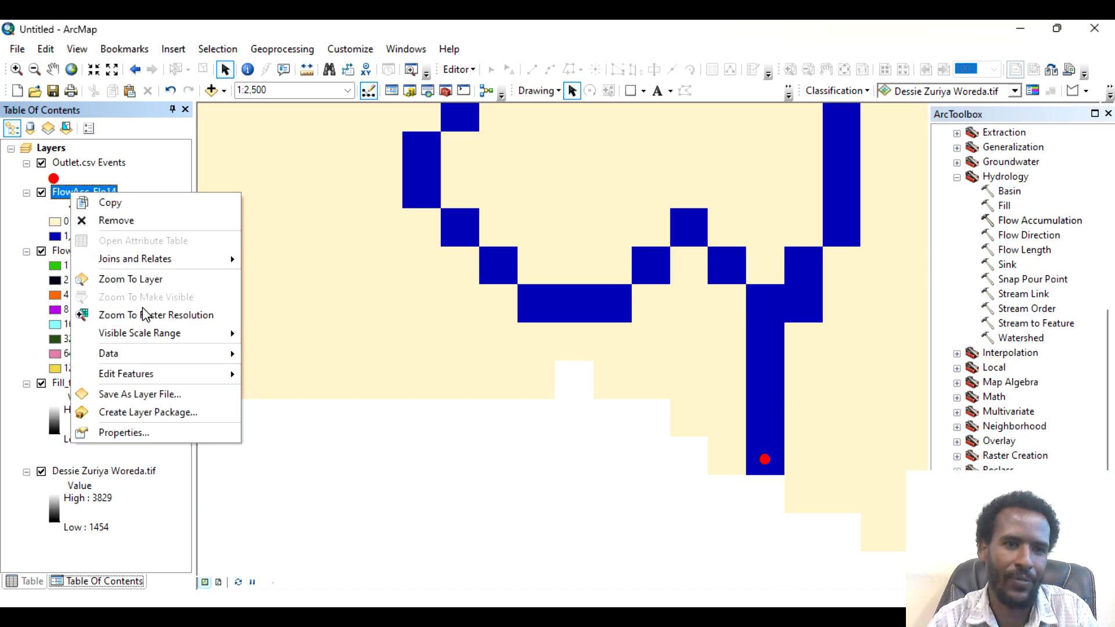
click(138, 284)
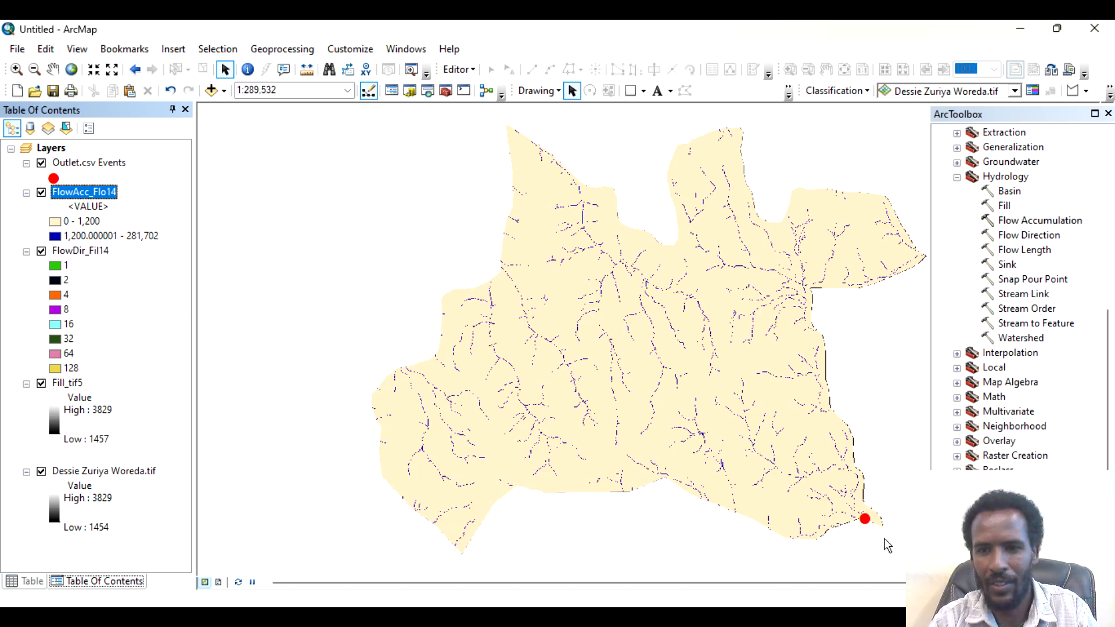
scroll(889, 538, down, 2)
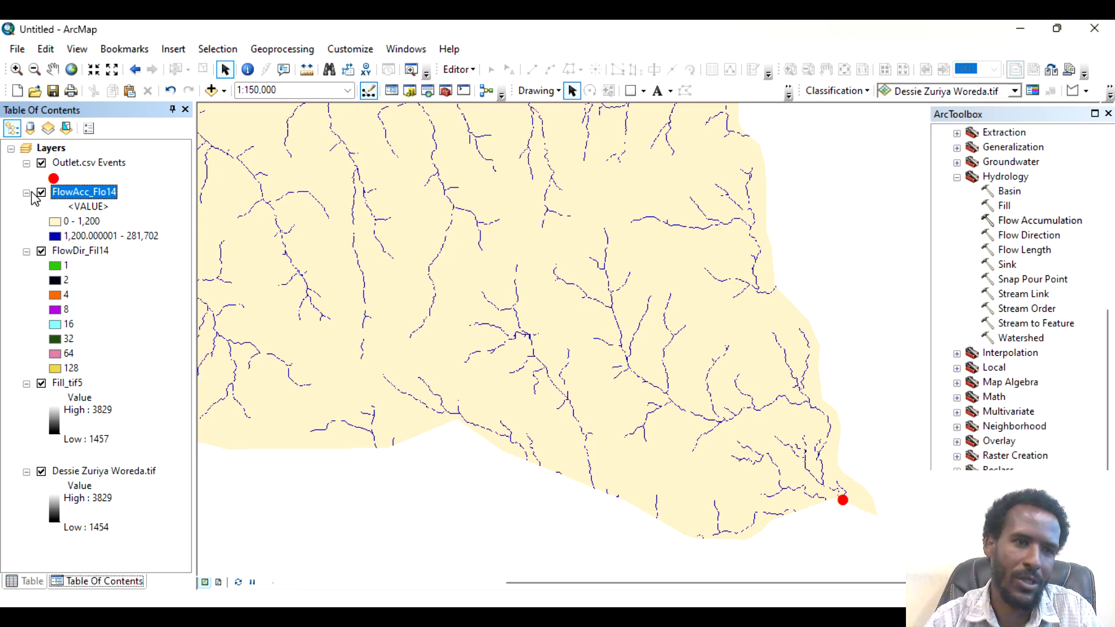
click(41, 251)
click(41, 383)
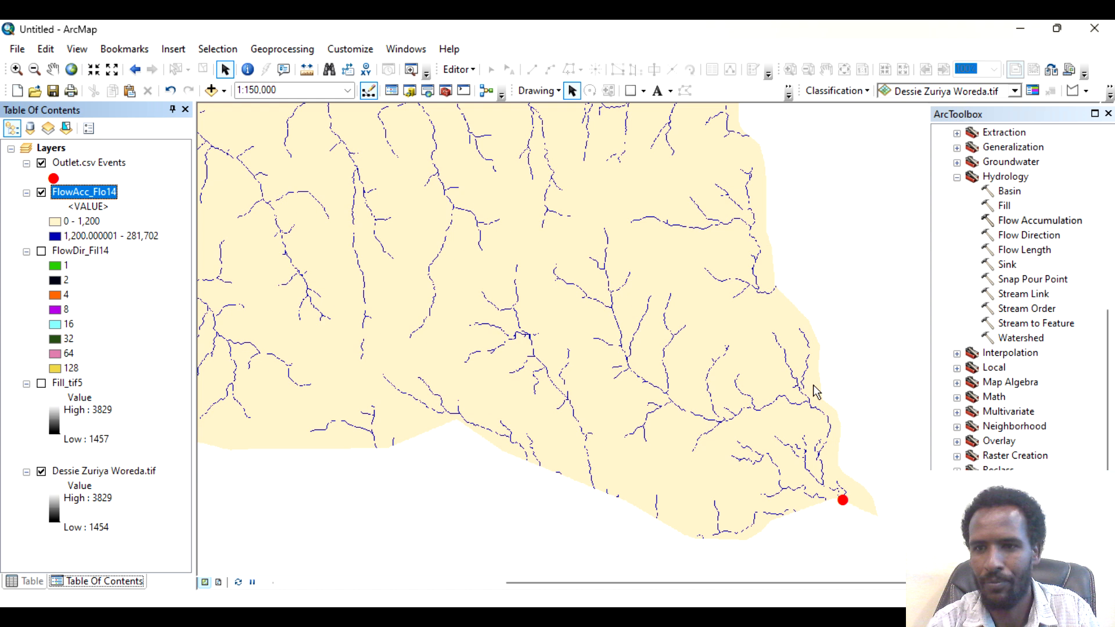
- Run the Watershed tool with FlowDir_Fil14 as the flow direction raster and Outlet.csv Events as the pour point data
double_click(1037, 339)
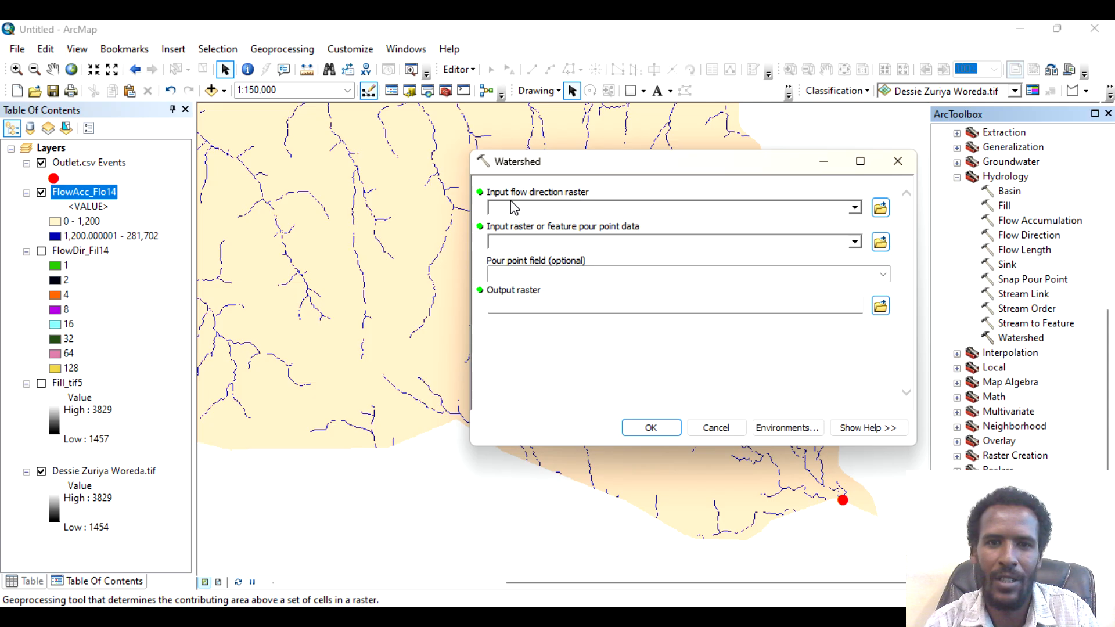
click(855, 208)
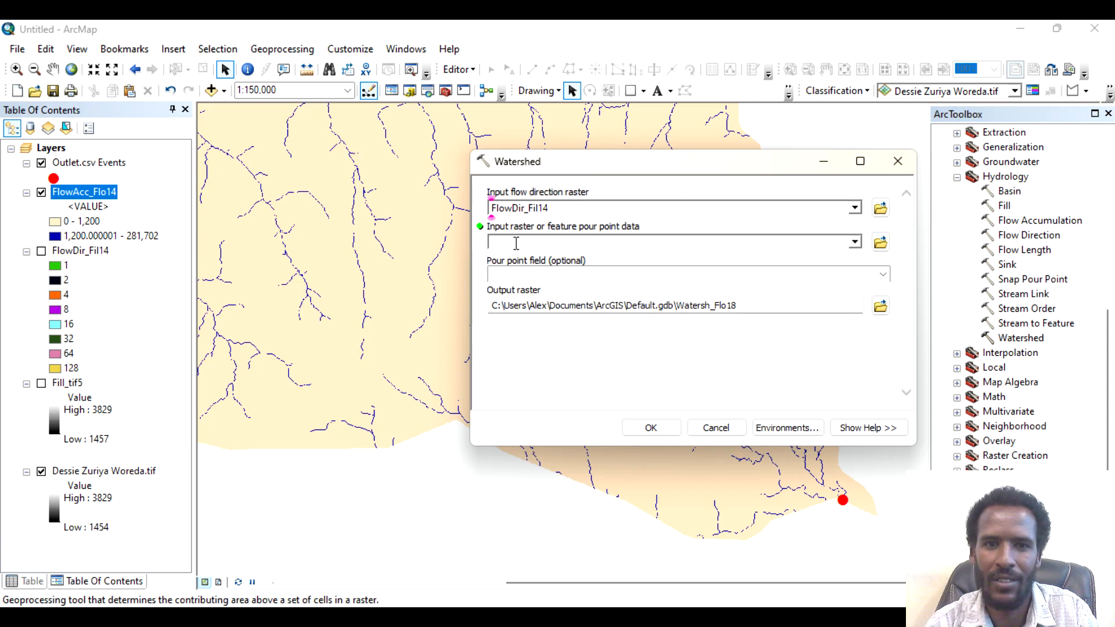
click(855, 244)
click(563, 256)
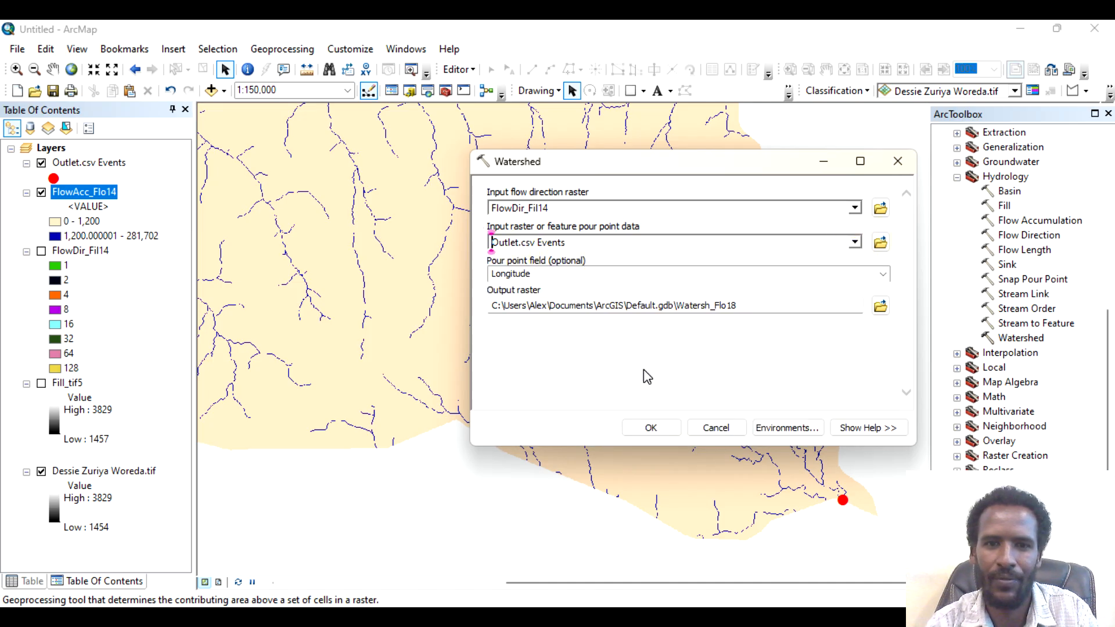
click(651, 428)
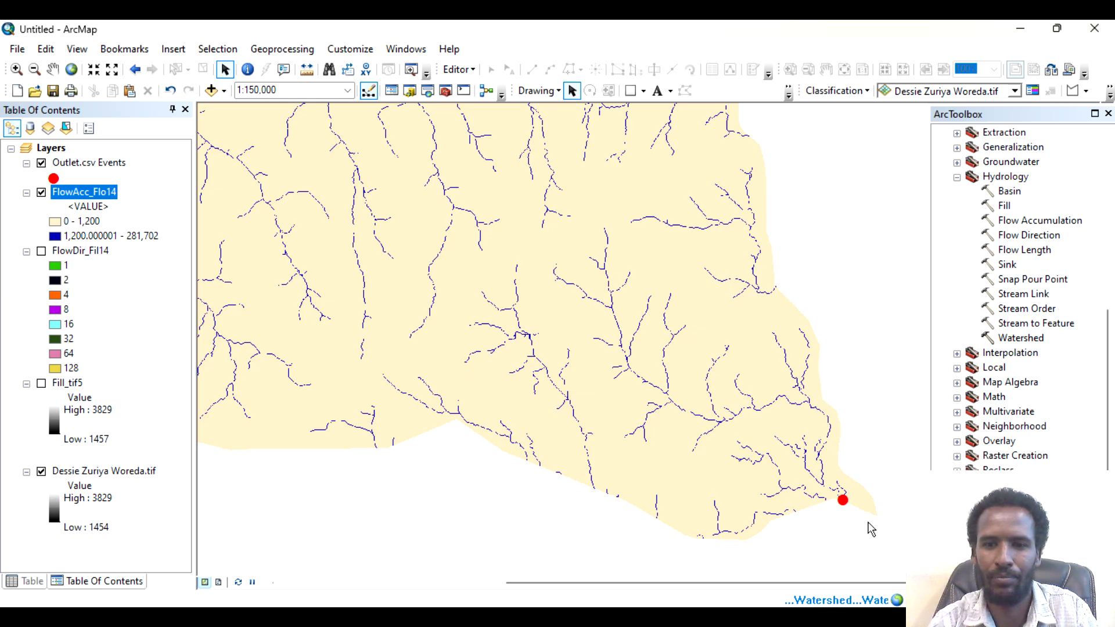
scroll(871, 529, down, 1)
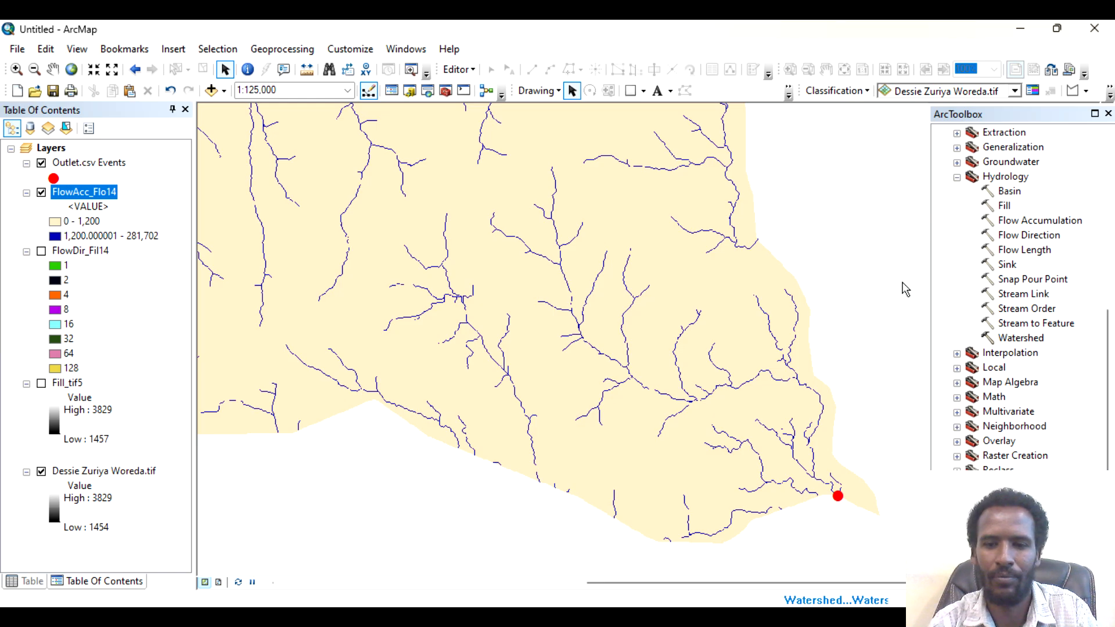
scroll(319, 266, up, 1)
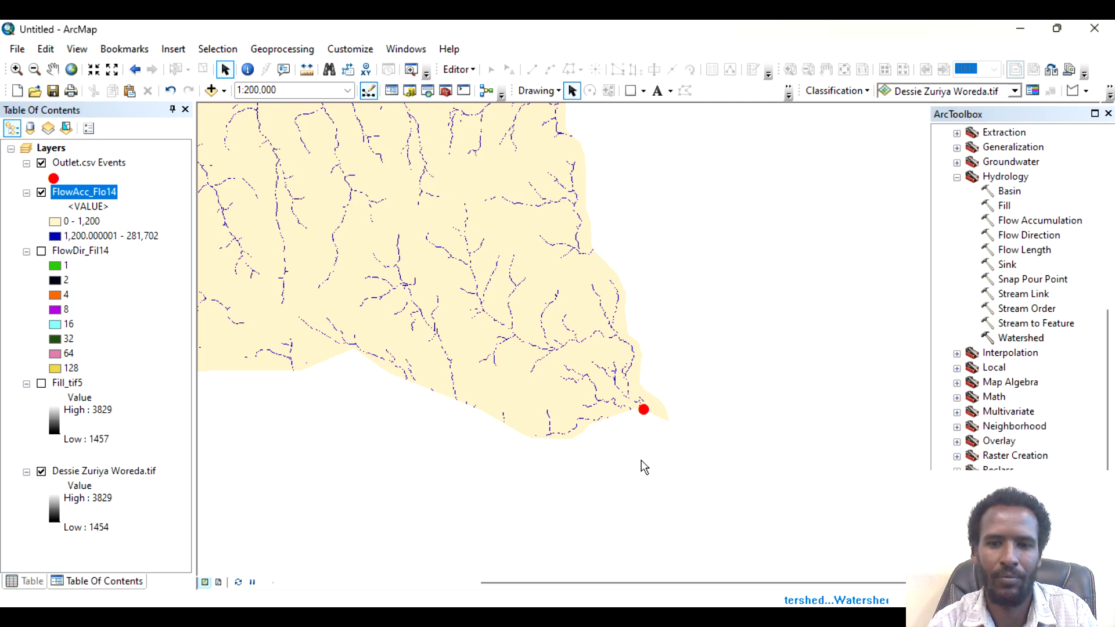
scroll(198, 110, down, 1)
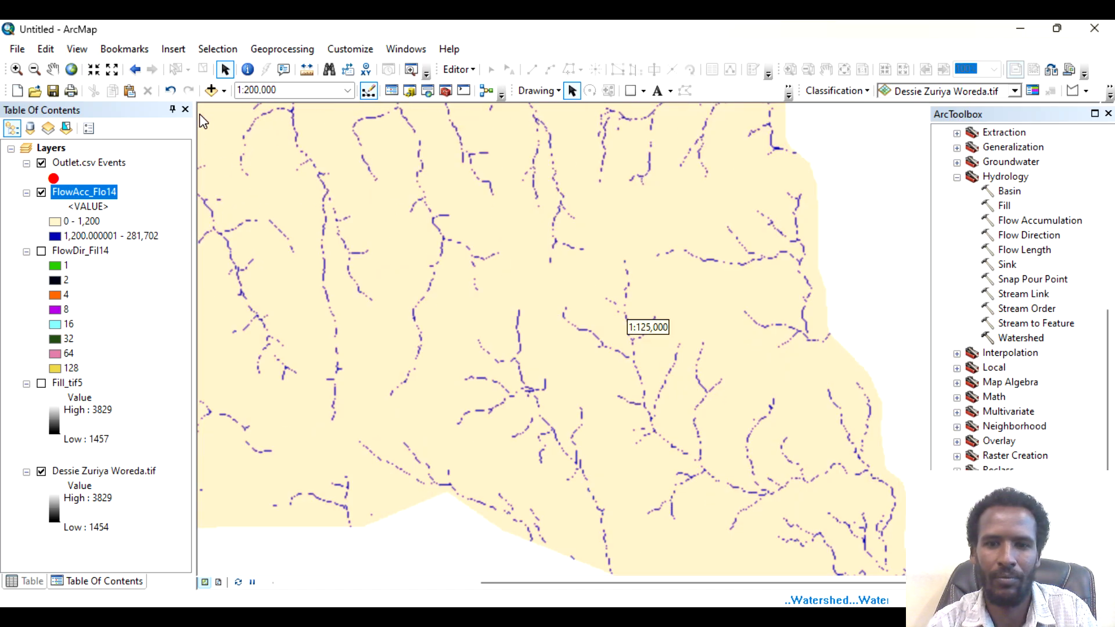
scroll(291, 180, up, 1)
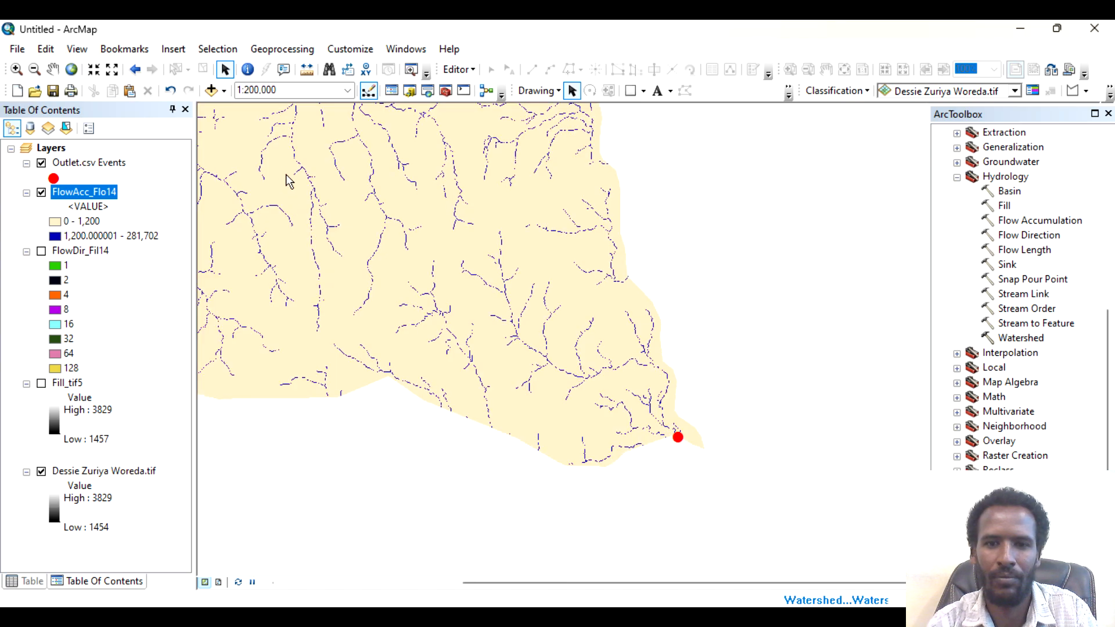
scroll(279, 146, down, 1)
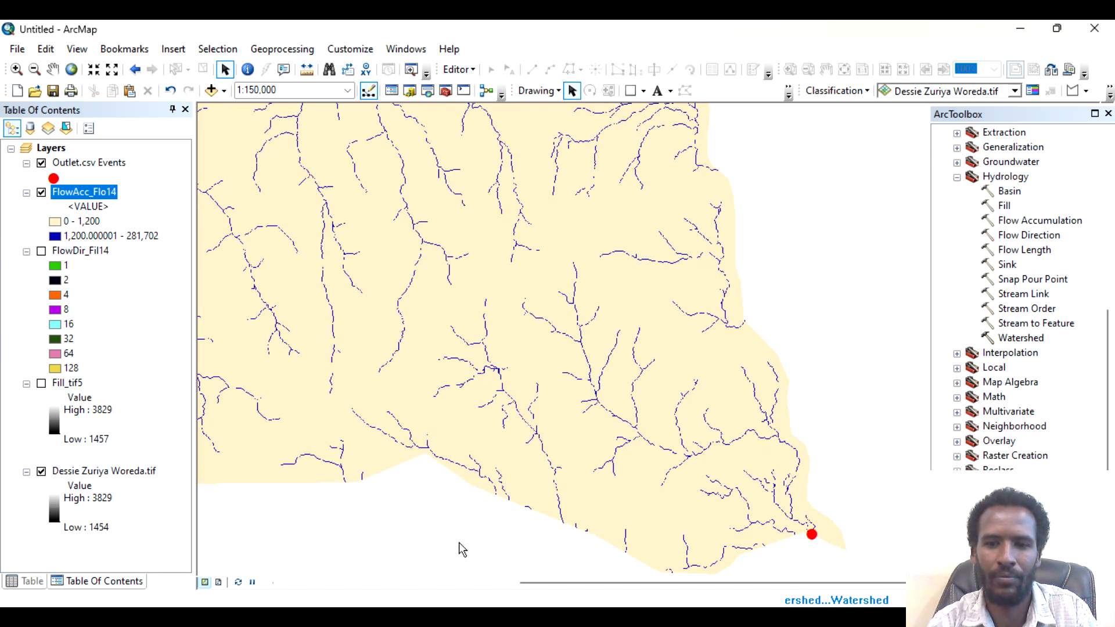
- Hide the Dessie Zuriya Woreda.tif elevation raster and the FlowAcc_Flo14 layer, keeping only the watershed and outlet point displayed
right_click(79, 201)
click(148, 281)
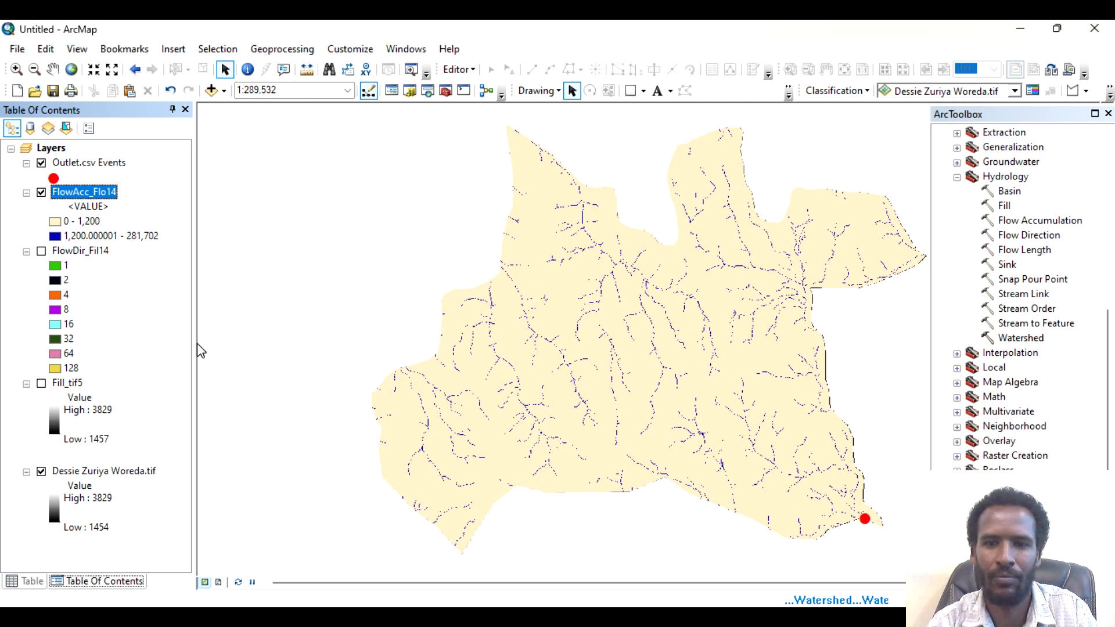
scroll(893, 516, down, 1)
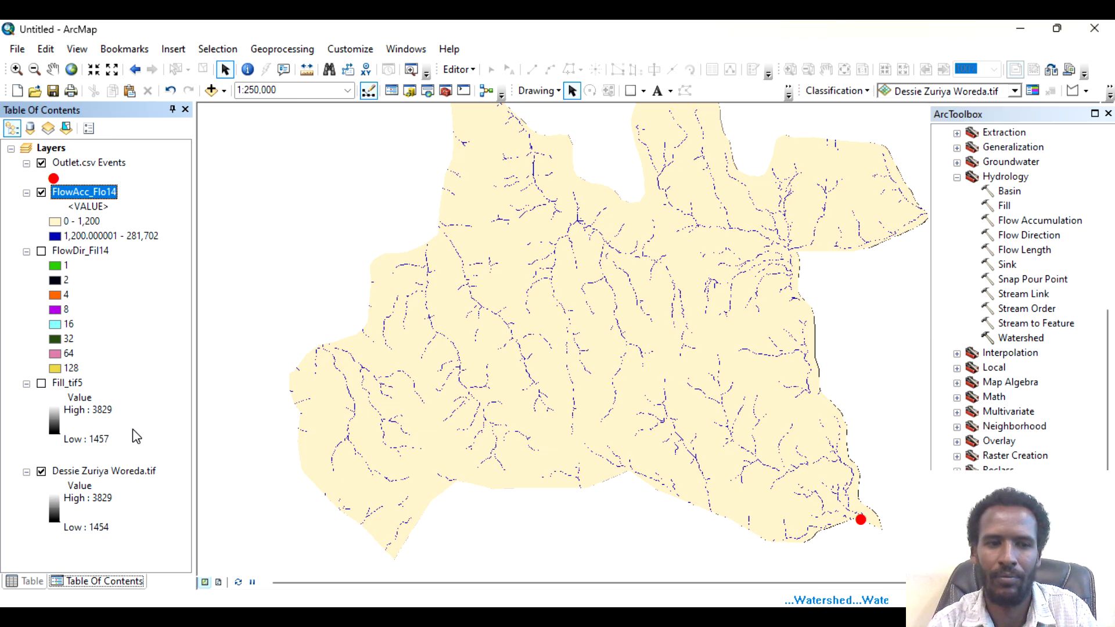
click(42, 473)
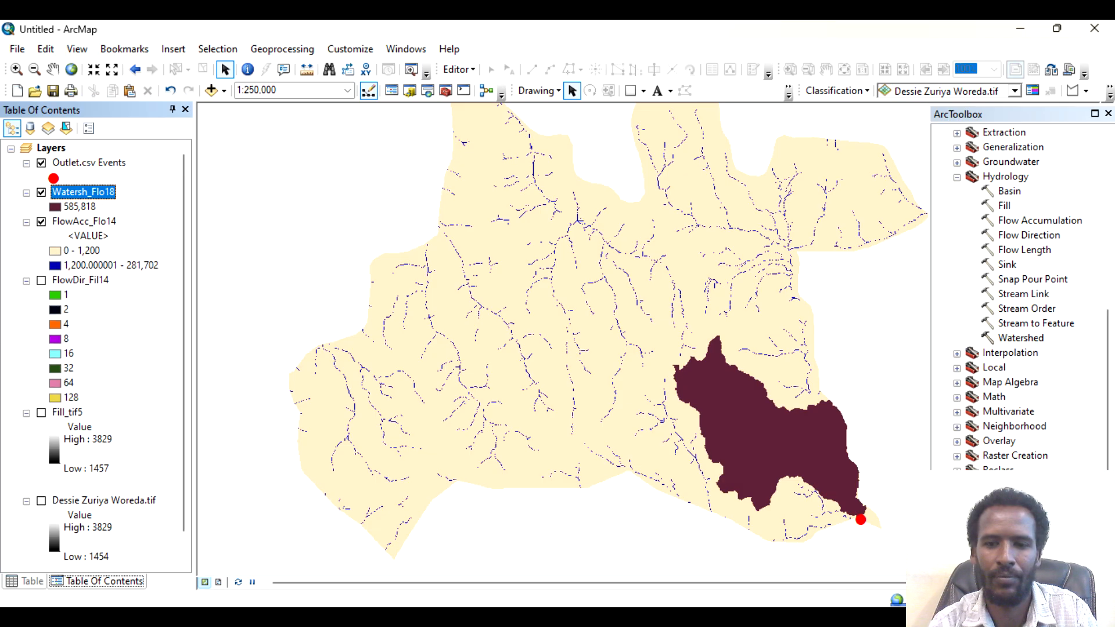
scroll(880, 546, down, 2)
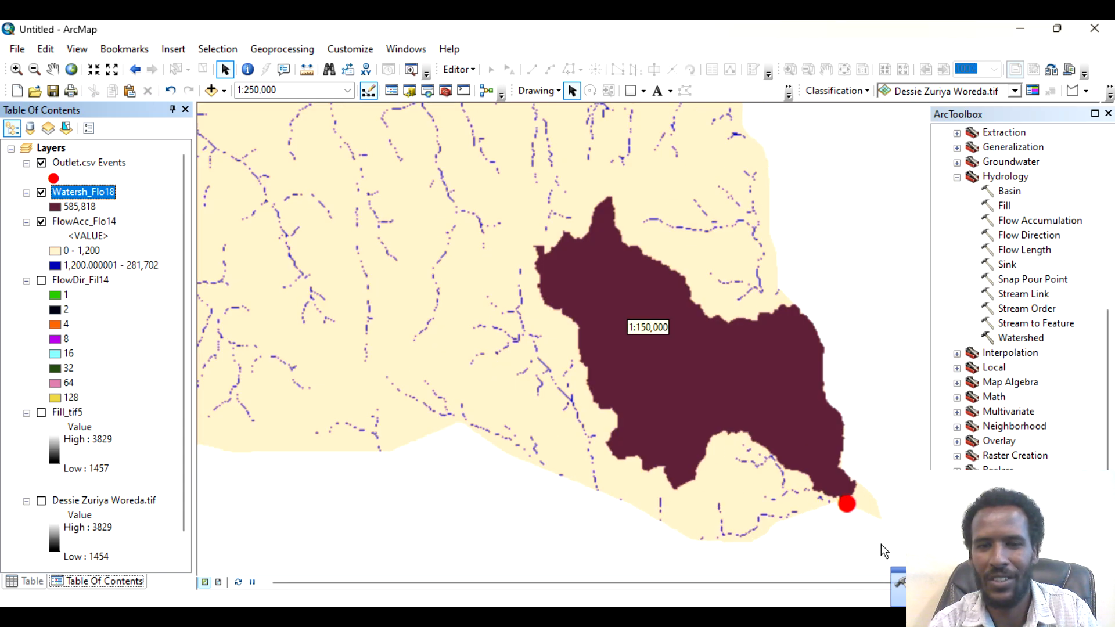
click(41, 222)
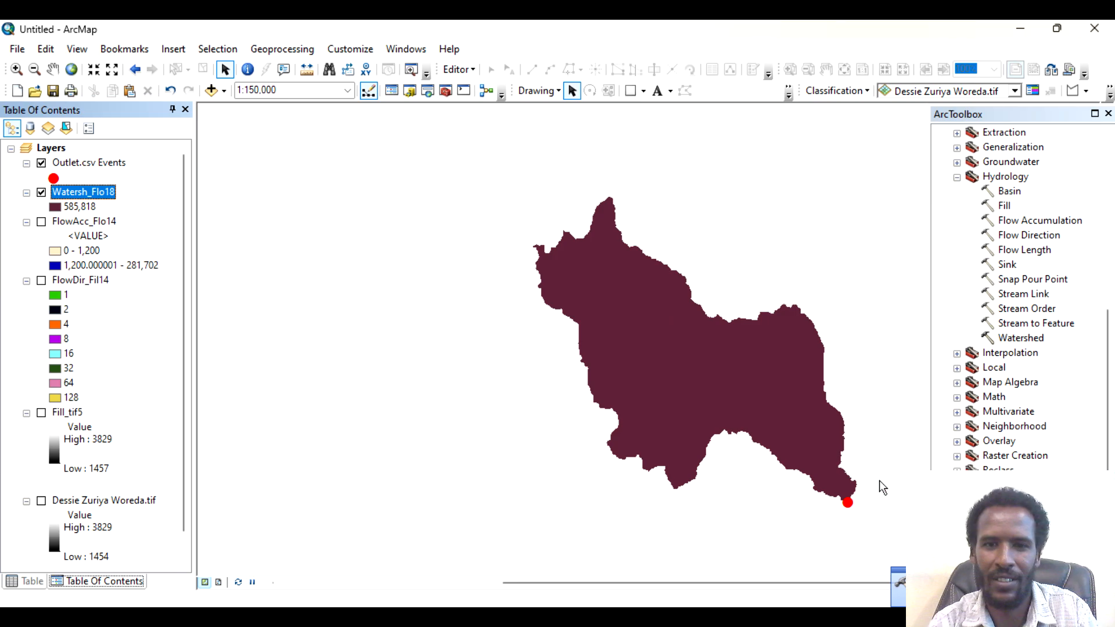
scroll(879, 479, down, 2)
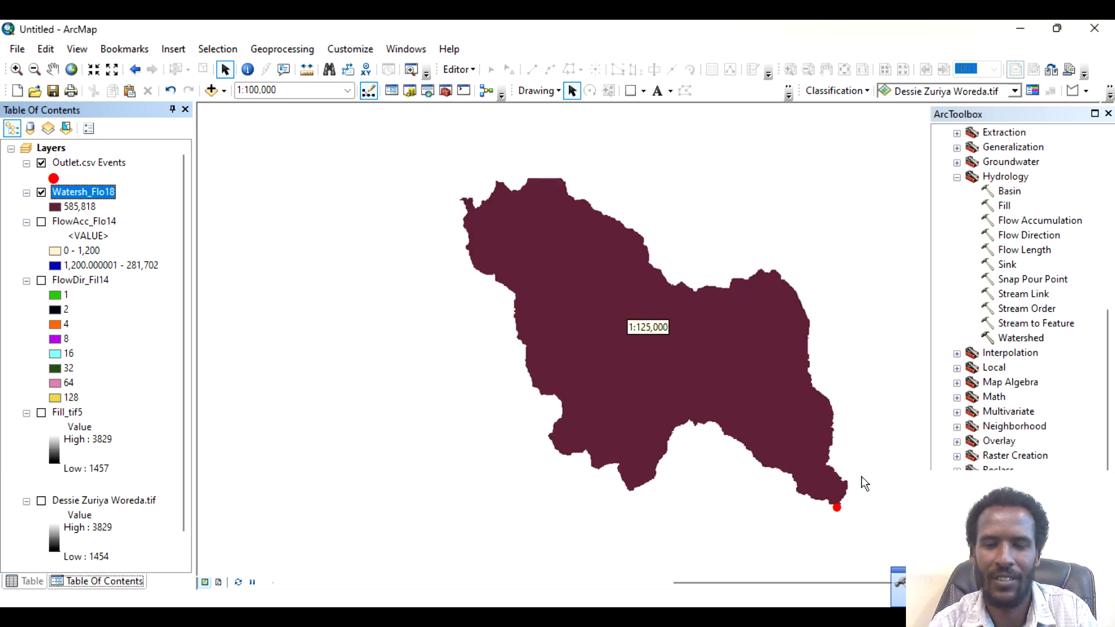